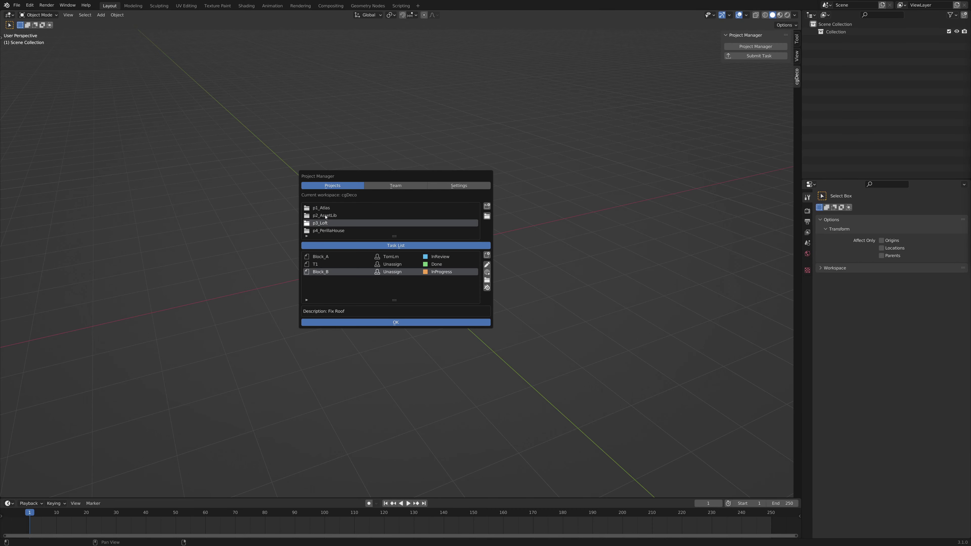
# Browse the p2_AssetLib and p1_Atlas projects and read each task's description, ending on Block_C.
pyautogui.click(325, 216)
pyautogui.click(327, 209)
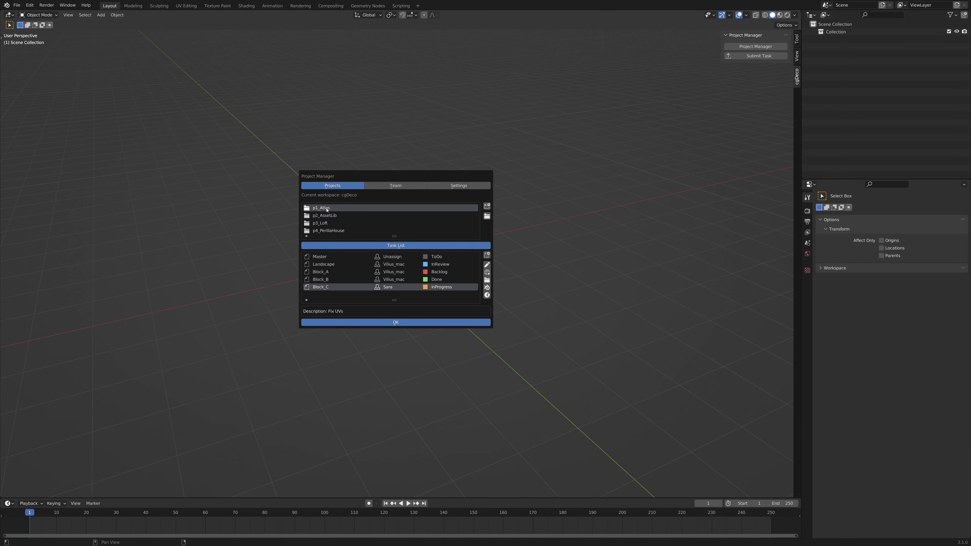
pyautogui.click(324, 256)
pyautogui.click(325, 264)
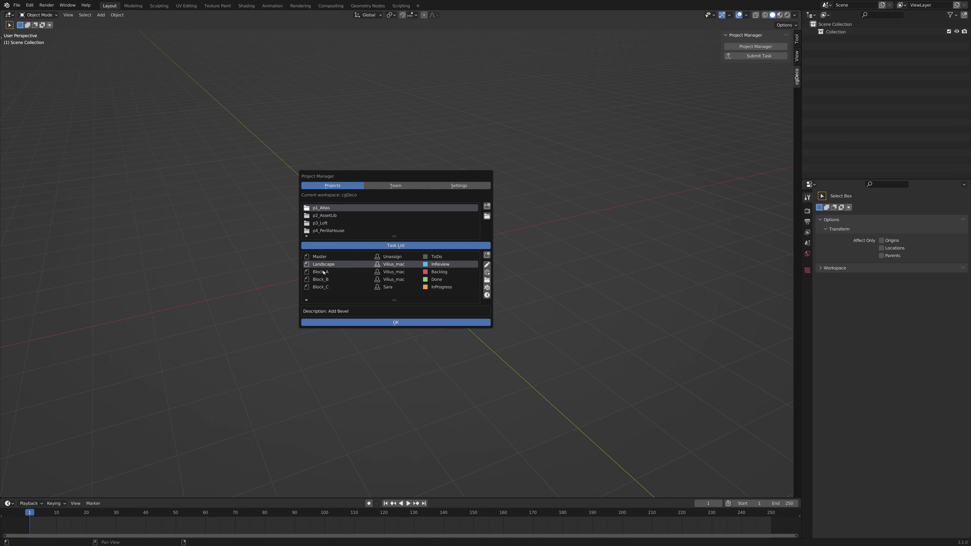
pyautogui.click(325, 272)
pyautogui.click(324, 279)
pyautogui.click(324, 288)
# Open the Block_C task folder on disk, then close it.
pyautogui.click(487, 280)
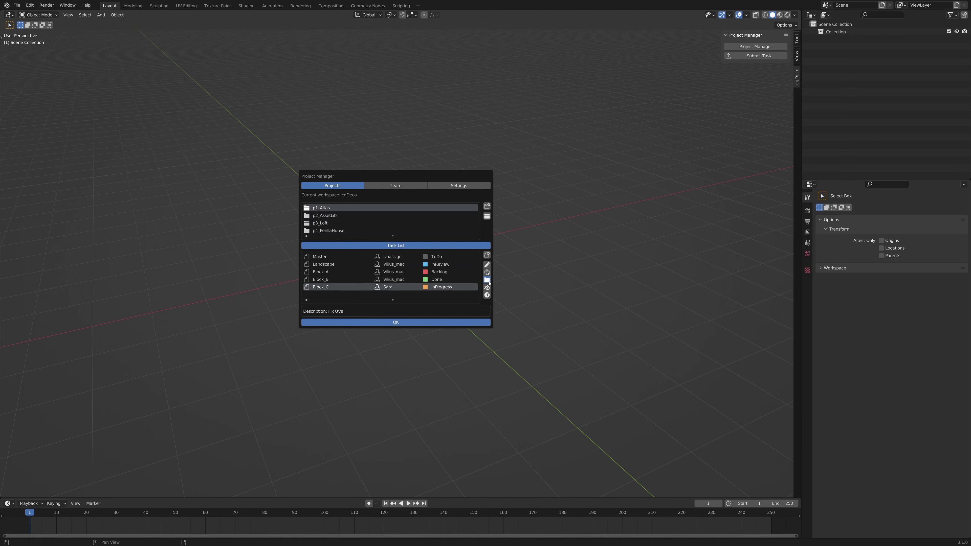
pyautogui.moveTo(644, 158); pyautogui.dragTo(606, 161)
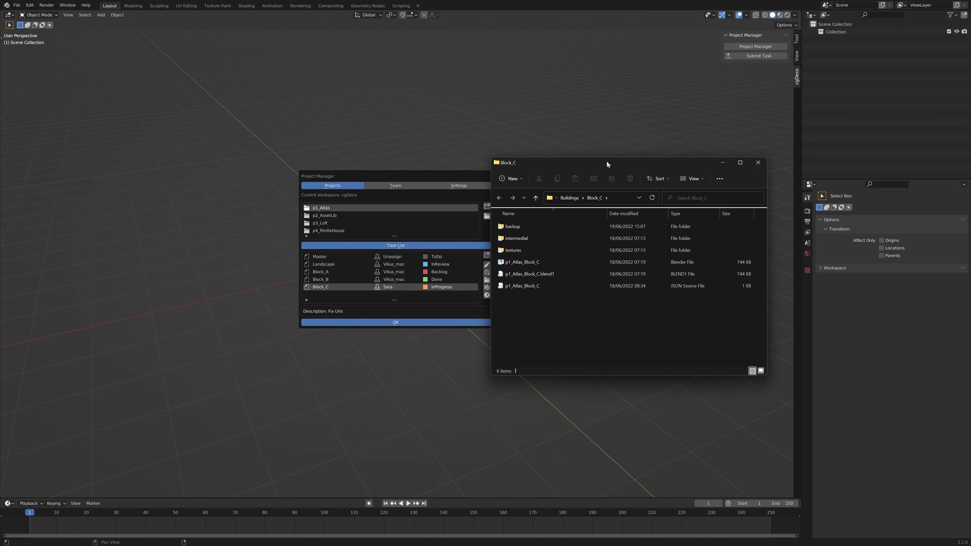
pyautogui.click(758, 162)
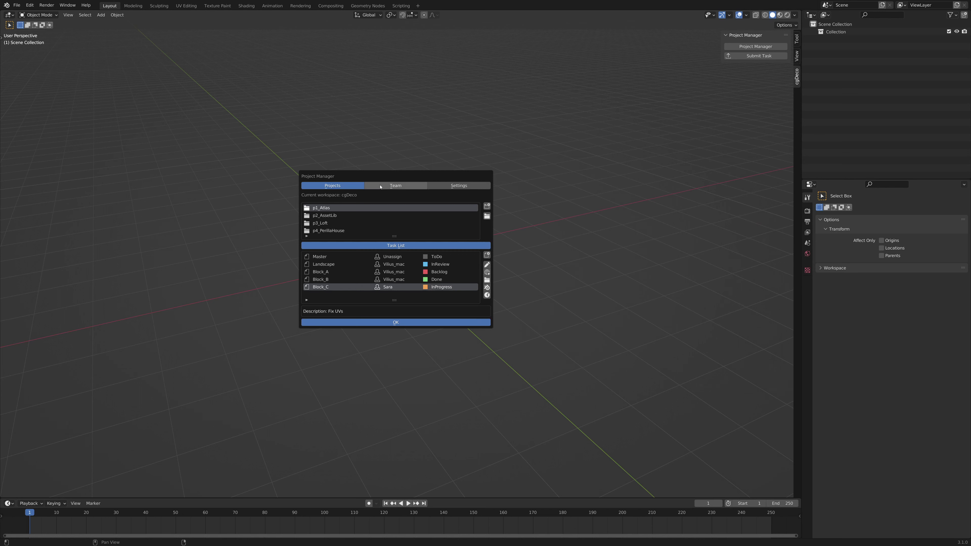
# On the Team tab, open the developer's details for editing and confirm them.
pyautogui.click(395, 186)
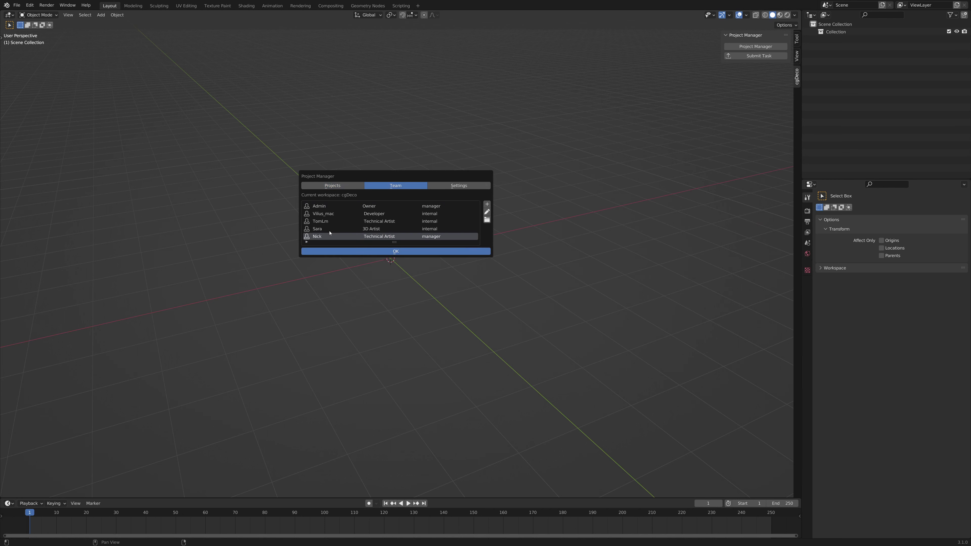
pyautogui.click(329, 213)
pyautogui.click(487, 212)
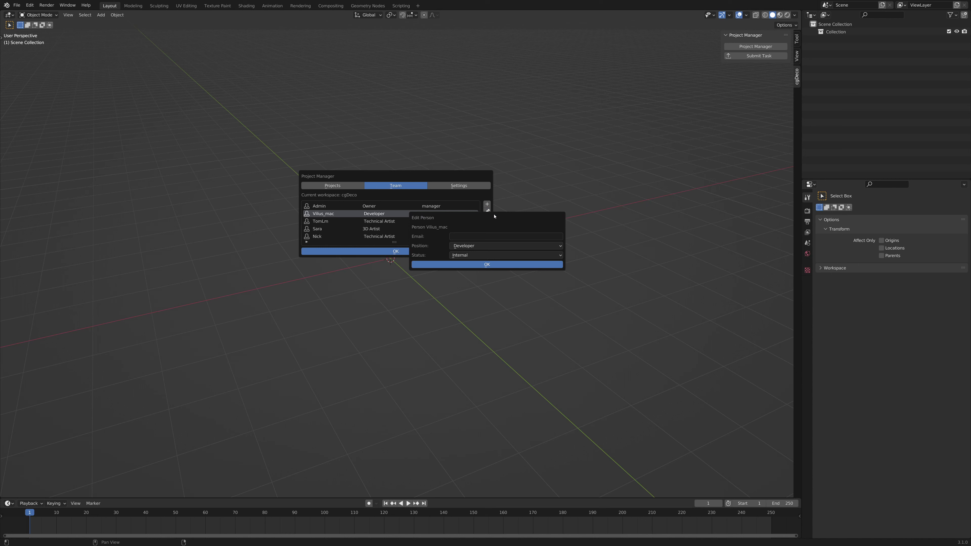
pyautogui.click(573, 264)
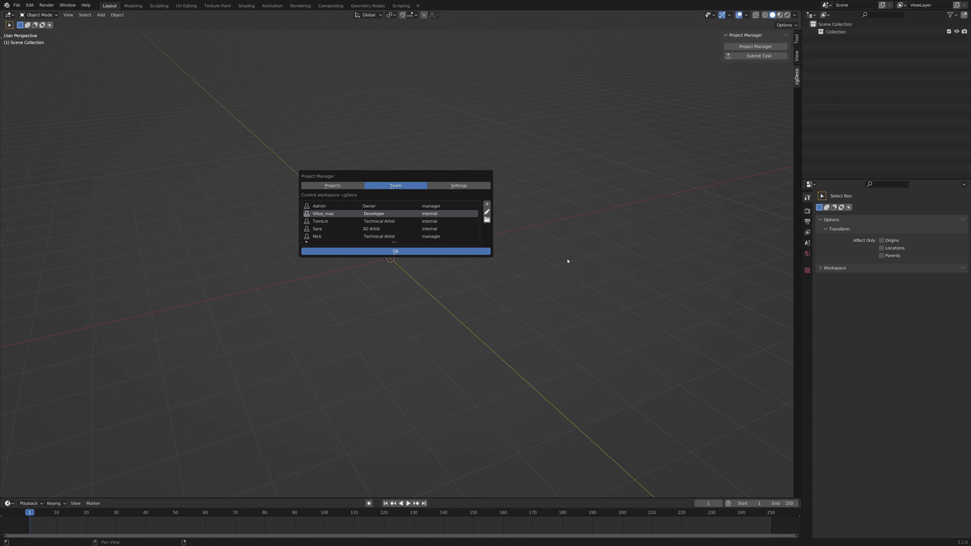
# Open the Project Manager settings, viewing the templates and then the workspaces list.
pyautogui.click(456, 186)
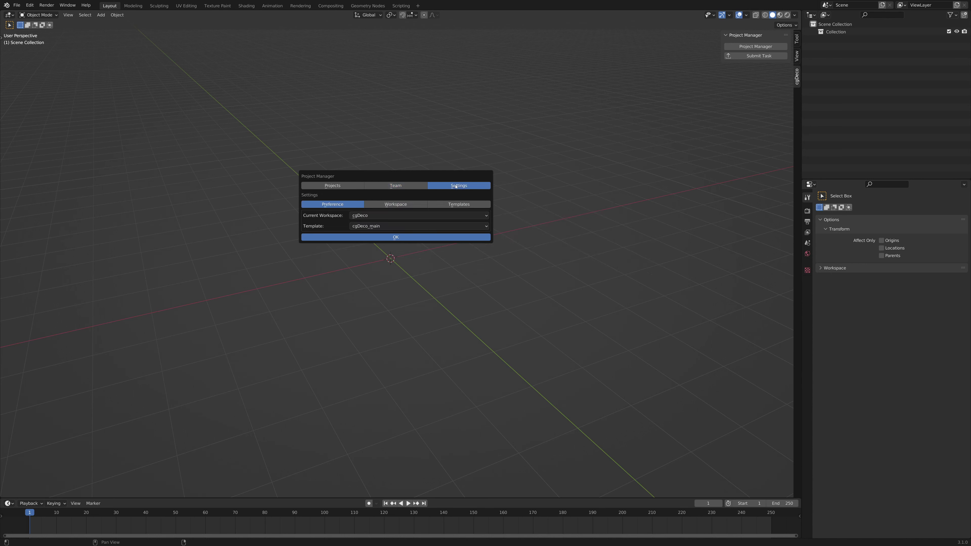
pyautogui.click(467, 206)
pyautogui.click(395, 205)
# In the ProjectManager add-on preferences, set User to Admin, Workspace Name to My_ws, and paste the main folder path.
pyautogui.click(346, 205)
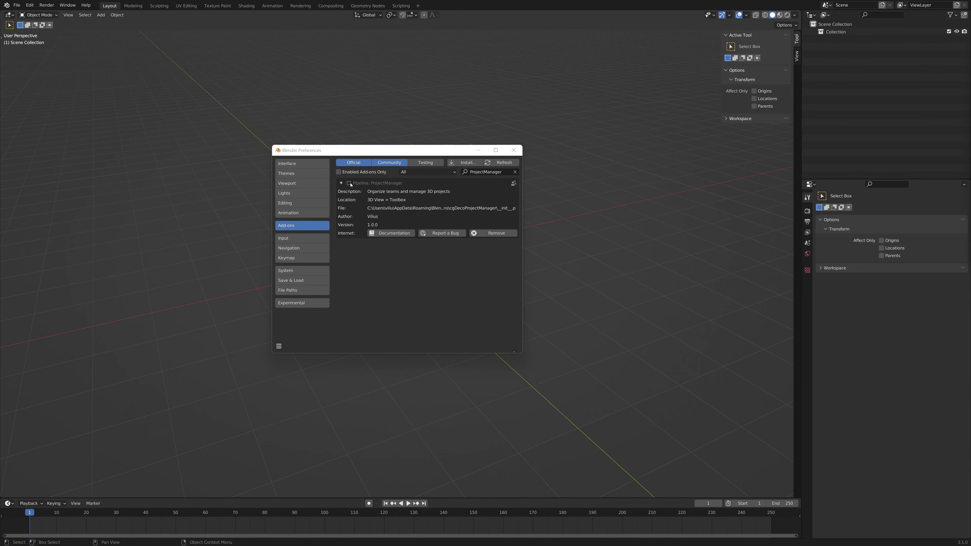
pyautogui.doubleClick(348, 183)
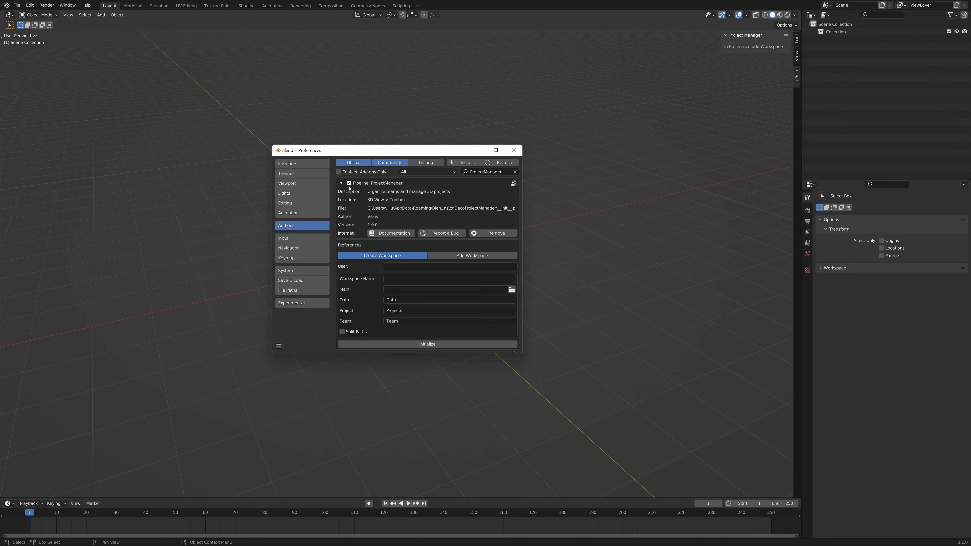
pyautogui.click(395, 264)
pyautogui.write('Admin')
pyautogui.press('Tab')
pyautogui.write('My_ws')
pyautogui.press('Tab')
pyautogui.write('L:\\My Drive\\My_ws')
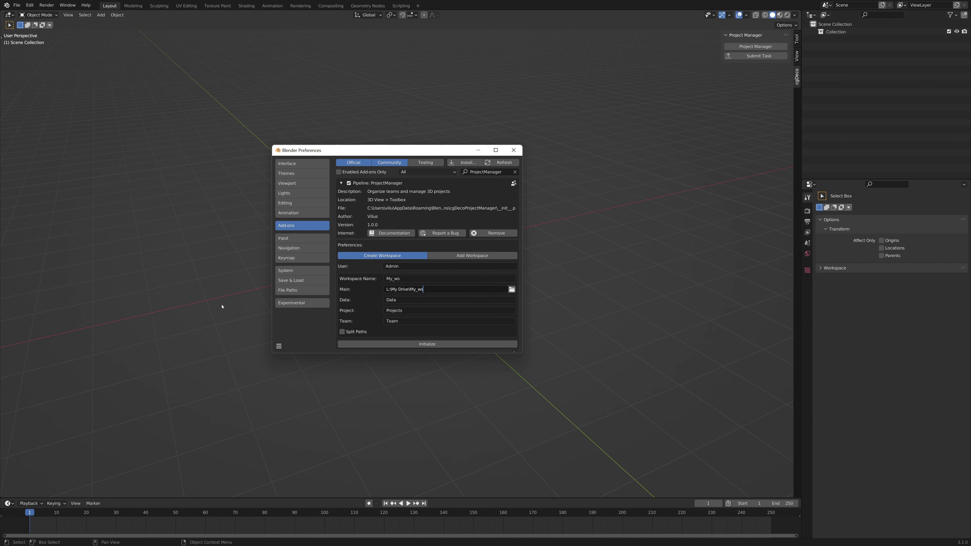
# Toggle Split Paths on and back off to keep a single main folder, then close the preferences.
pyautogui.click(342, 331)
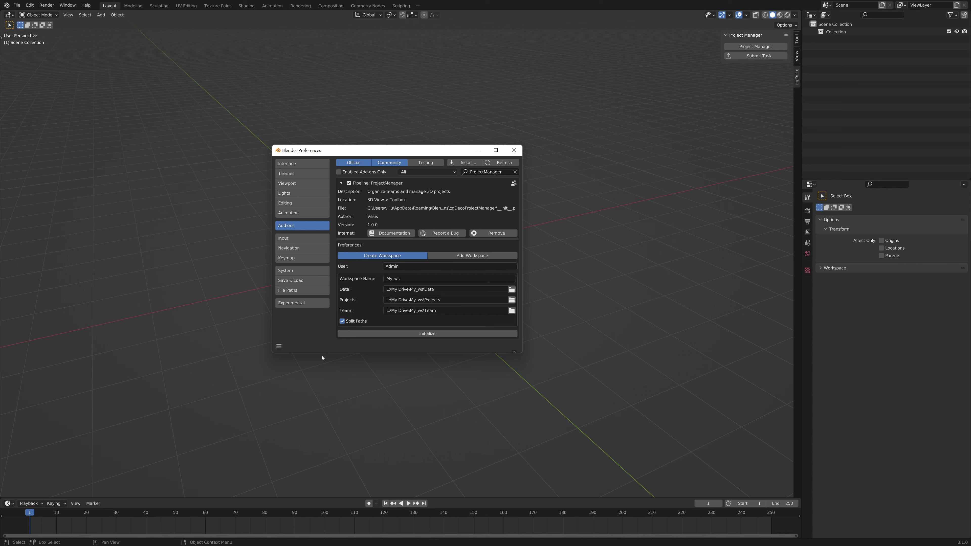
pyautogui.click(342, 321)
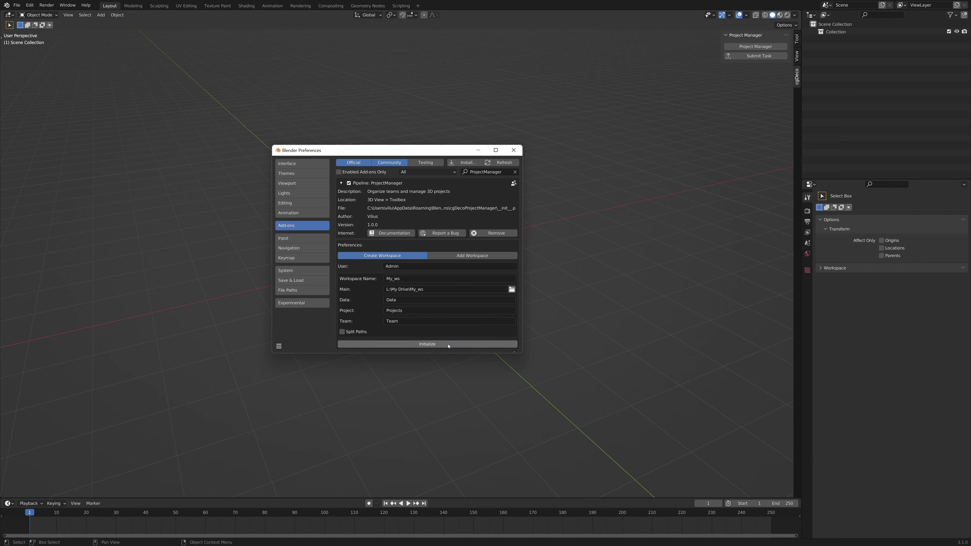
pyautogui.click(514, 150)
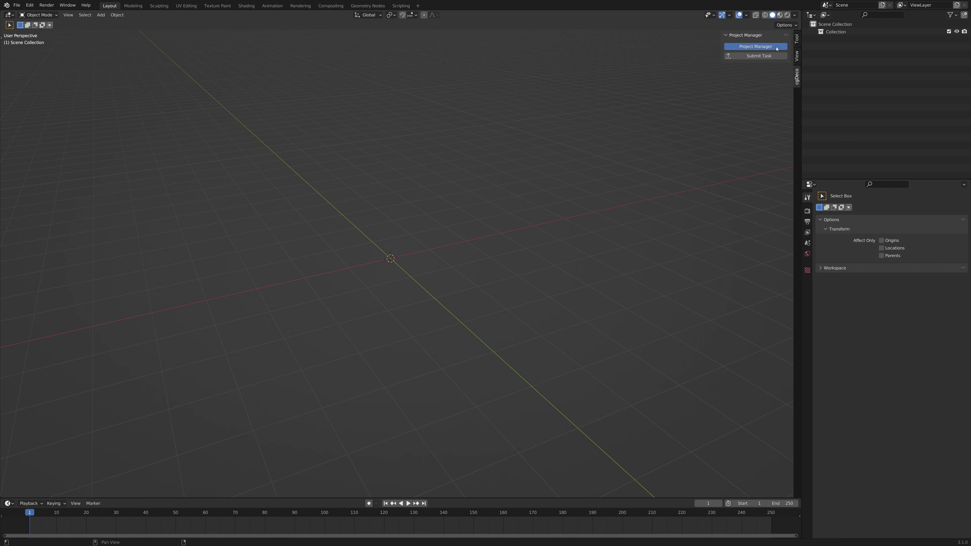
# Open Project Manager and start a new project, keeping the cgDeco_main structure.
pyautogui.click(776, 47)
pyautogui.moveTo(797, 51); pyautogui.dragTo(401, 232)
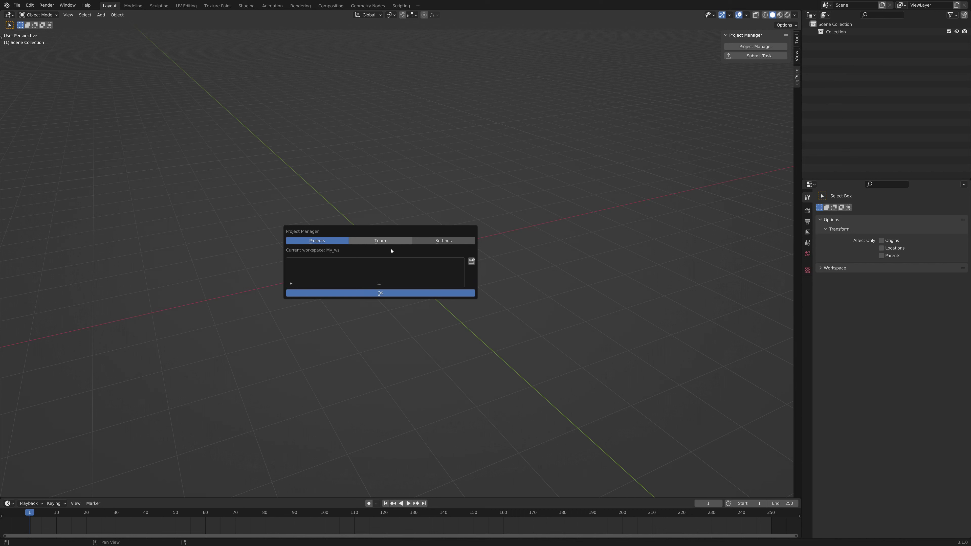
pyautogui.moveTo(379, 290); pyautogui.dragTo(375, 326)
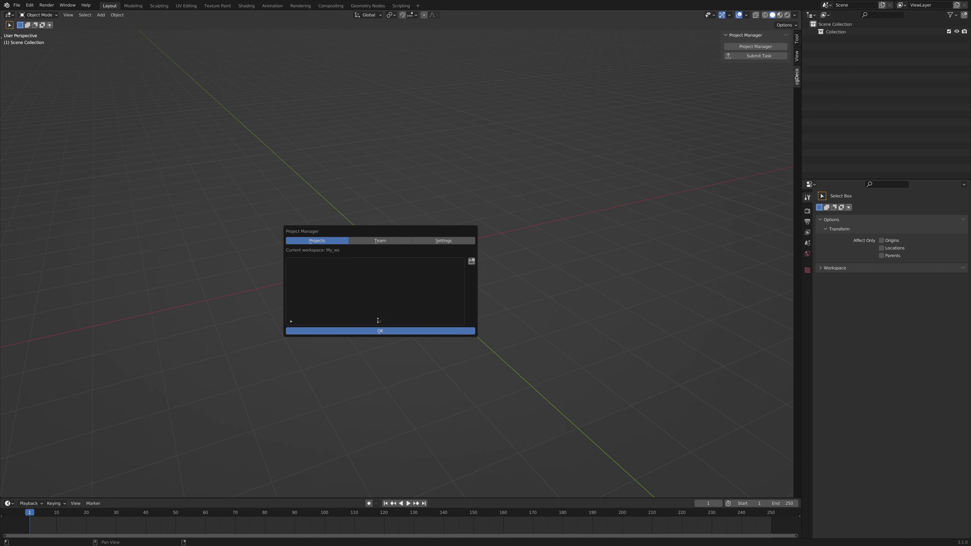
pyautogui.click(471, 262)
pyautogui.moveTo(474, 263); pyautogui.dragTo(564, 251)
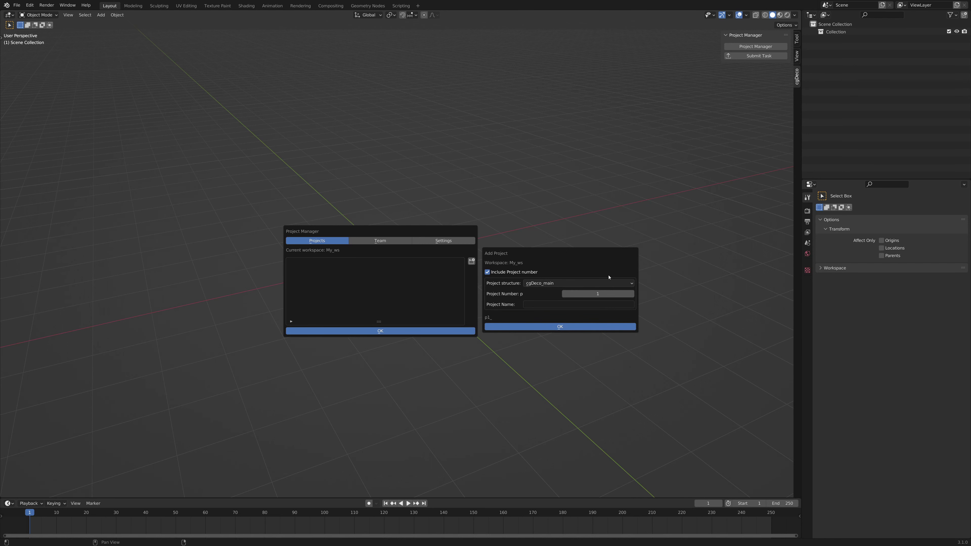
pyautogui.click(616, 286)
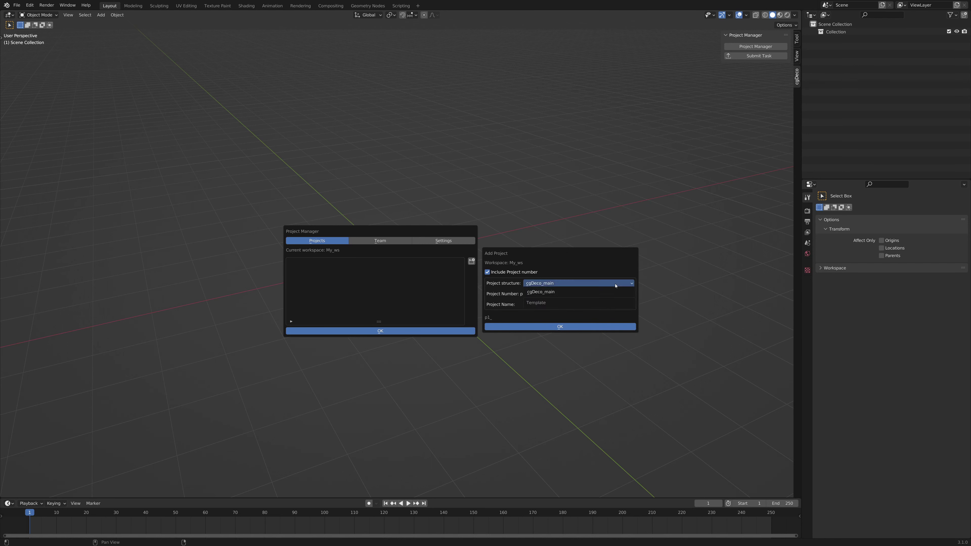
pyautogui.click(549, 292)
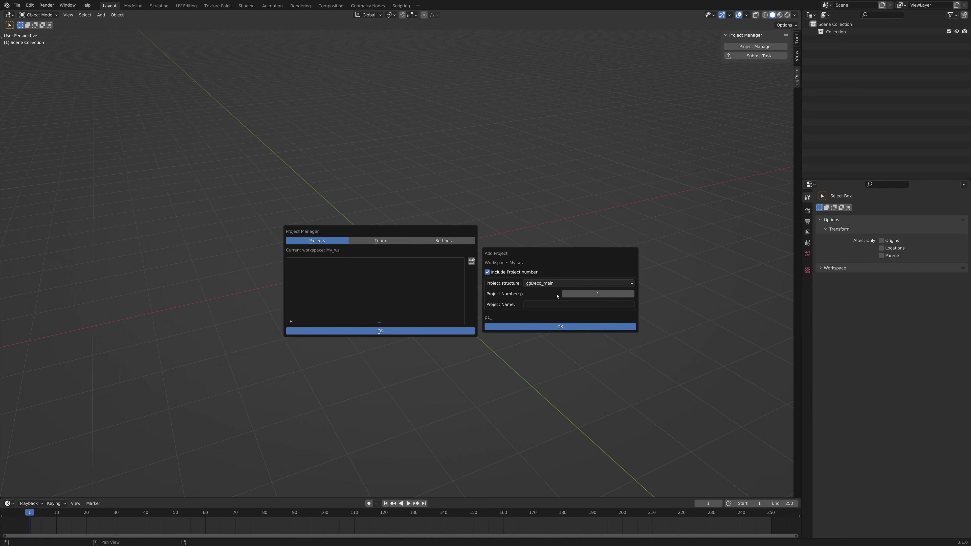
# Set project number 256 and name Dom, creating project p256_Dom.
pyautogui.click(608, 292)
pyautogui.write('256')
pyautogui.press('Return')
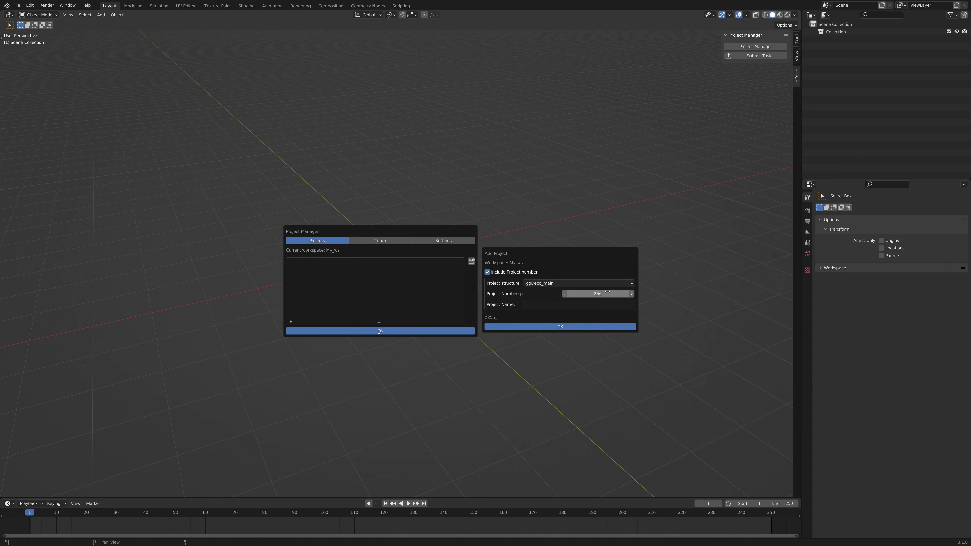
pyautogui.write('Do')
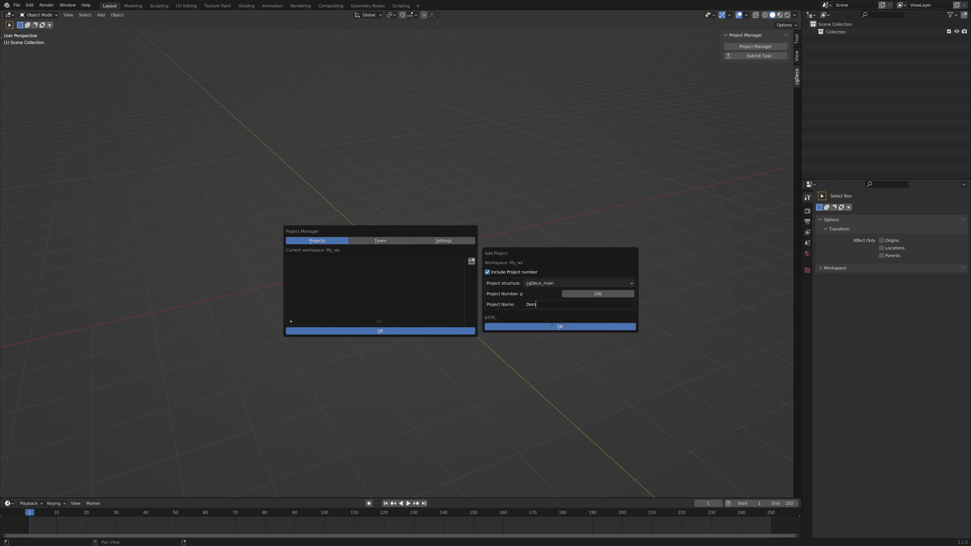
pyautogui.write('m')
pyautogui.press('Return')
pyautogui.click(560, 326)
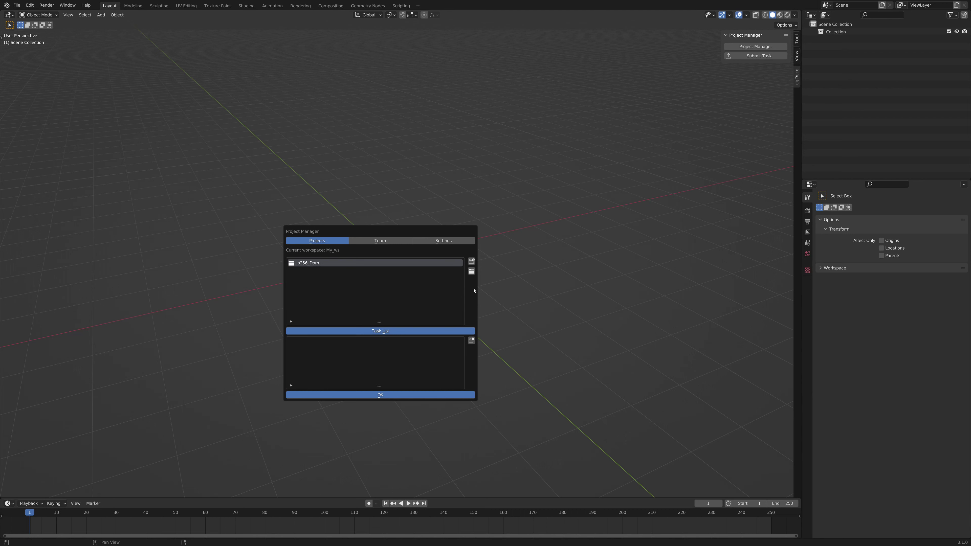
# Open the p256_Dom folder on disk and check its 01_data, 02_import, 03_export and 04_work folders.
pyautogui.click(472, 271)
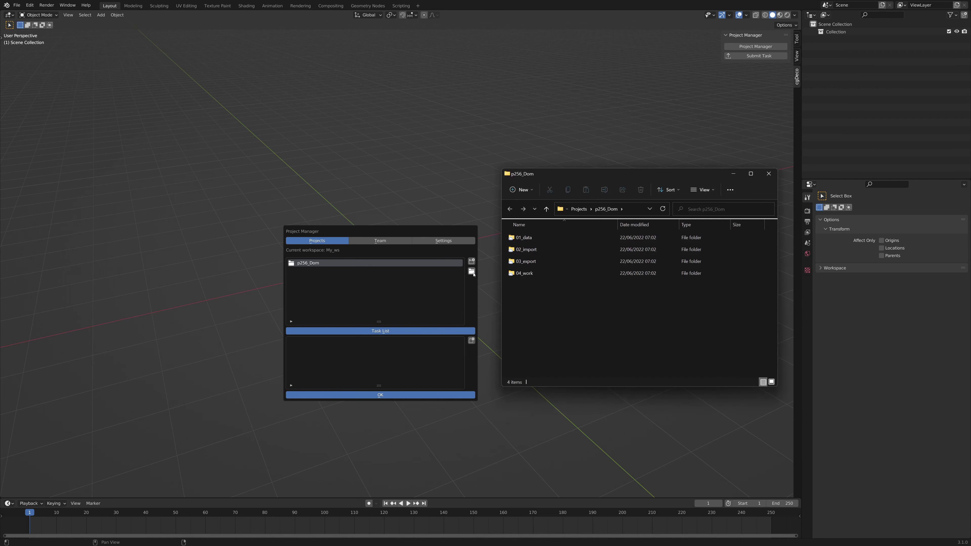
pyautogui.moveTo(571, 301); pyautogui.dragTo(535, 235)
pyautogui.click(556, 293)
# Close the p256_Dom folder and start a new template from the Project Manager settings' templates list.
pyautogui.click(768, 174)
pyautogui.click(449, 243)
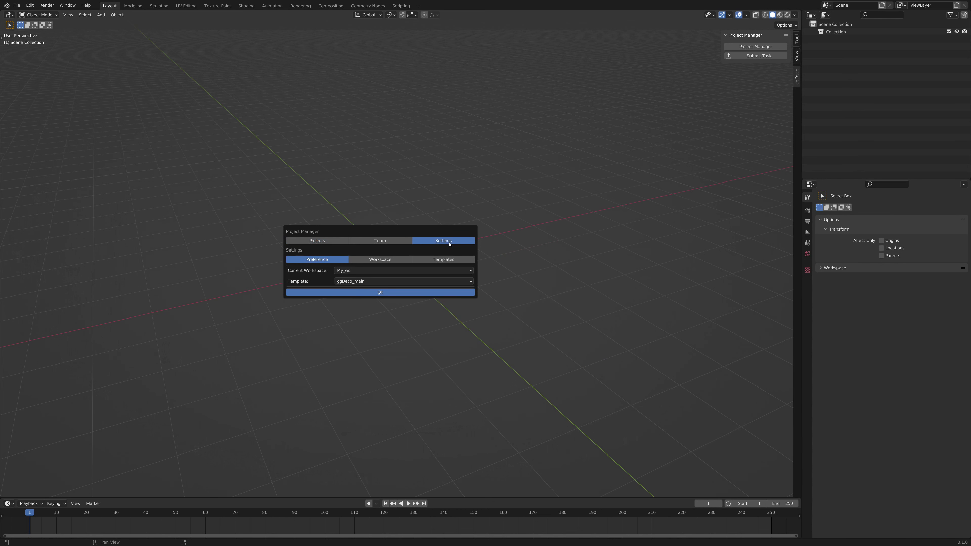
pyautogui.click(444, 260)
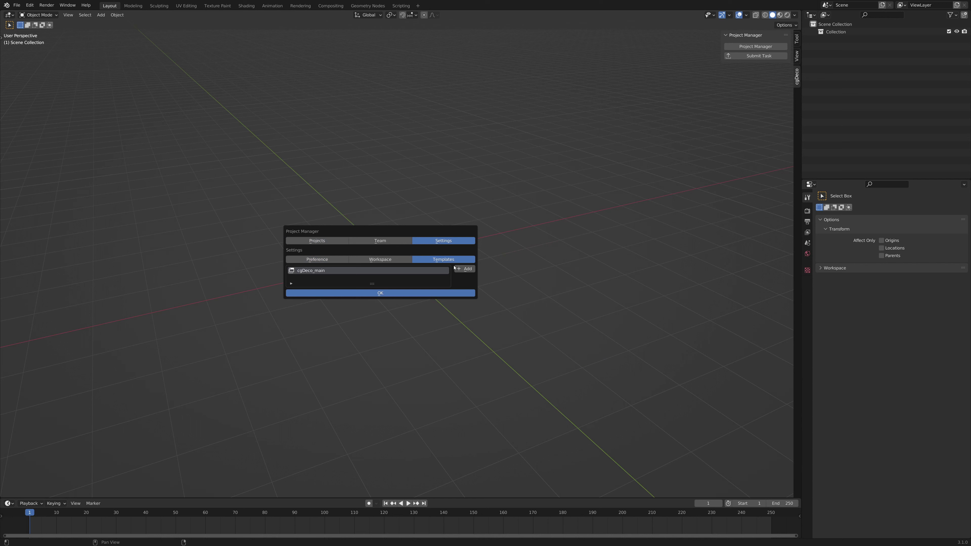
pyautogui.click(472, 272)
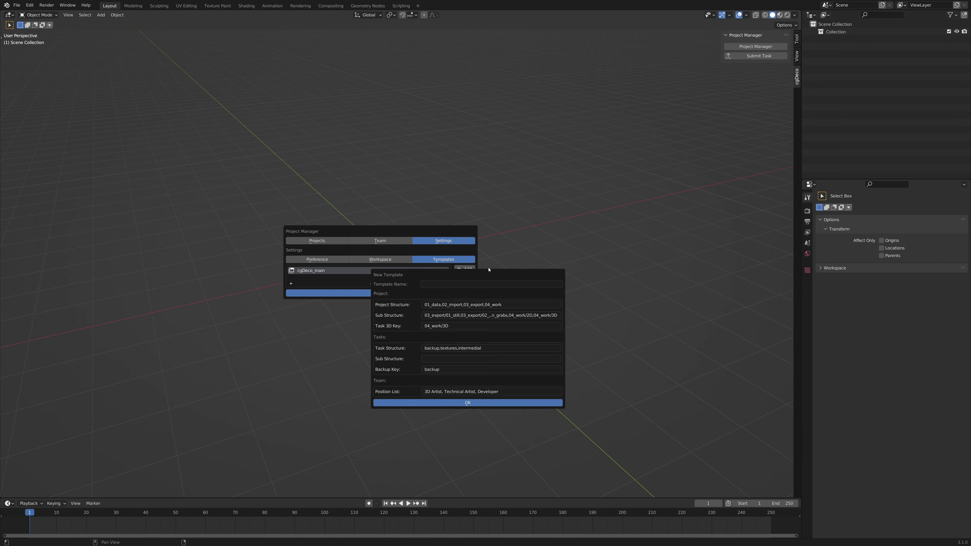
pyautogui.moveTo(472, 273); pyautogui.dragTo(632, 245)
# Save template ArchViz with structure data,tasks, sub structure tasks/3d and task 3D key task/3d.
pyautogui.click(594, 257)
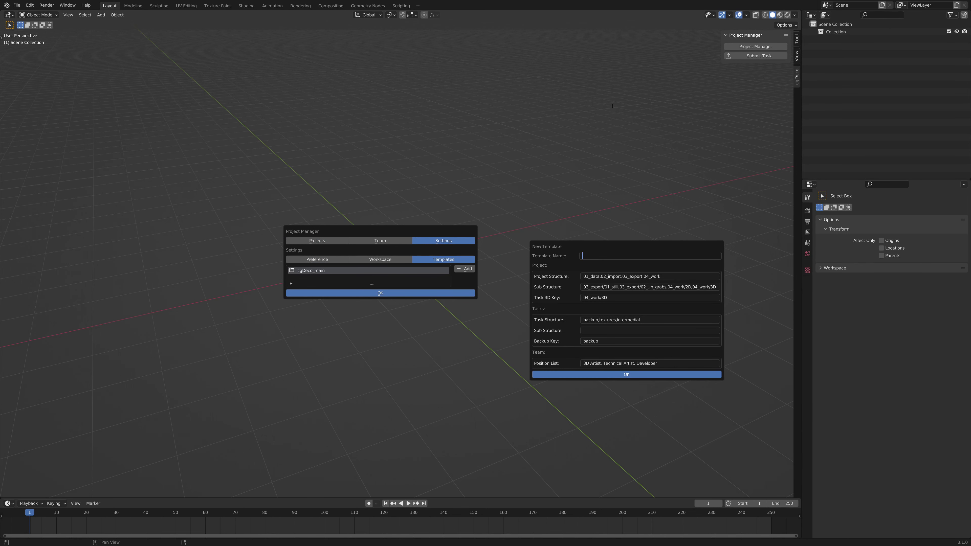
pyautogui.write('ArchViz')
pyautogui.press('Tab')
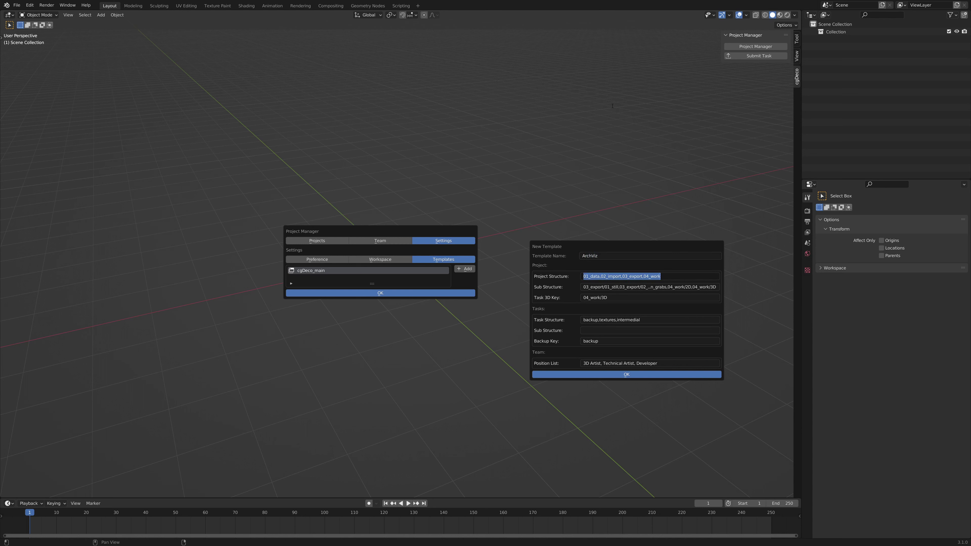
pyautogui.write('data')
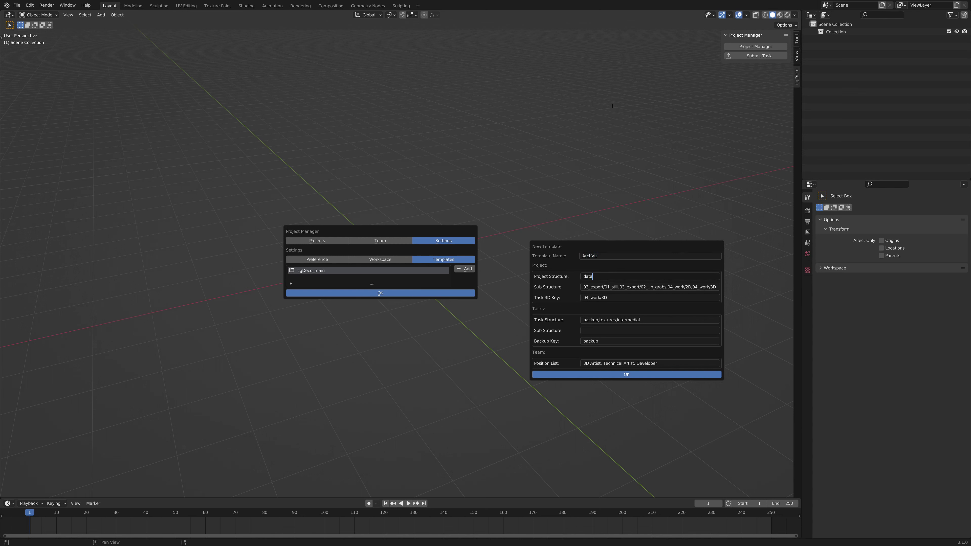
pyautogui.write(',tasks')
pyautogui.press('Tab')
pyautogui.write('tasks')
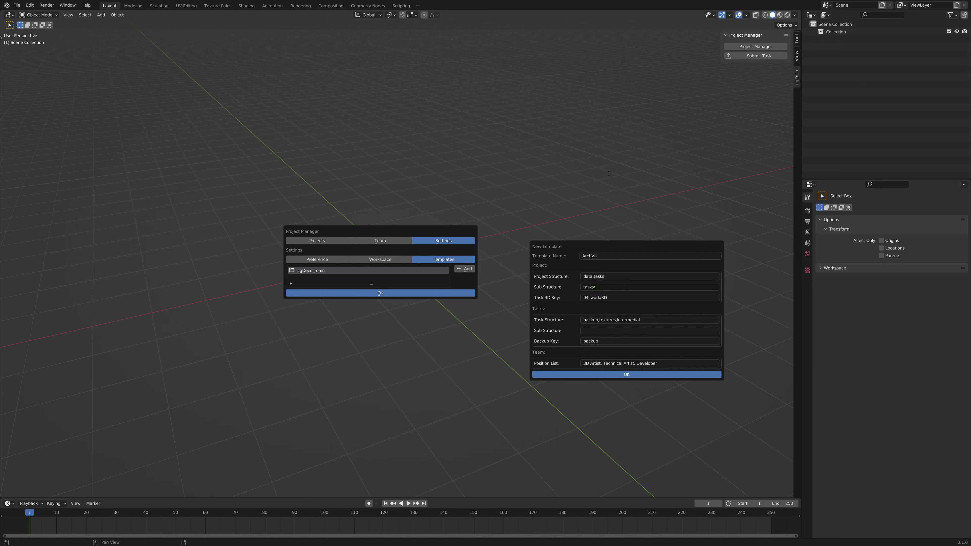
pyautogui.write('/3d')
pyautogui.press('Tab')
pyautogui.write('task/3d')
pyautogui.click(631, 374)
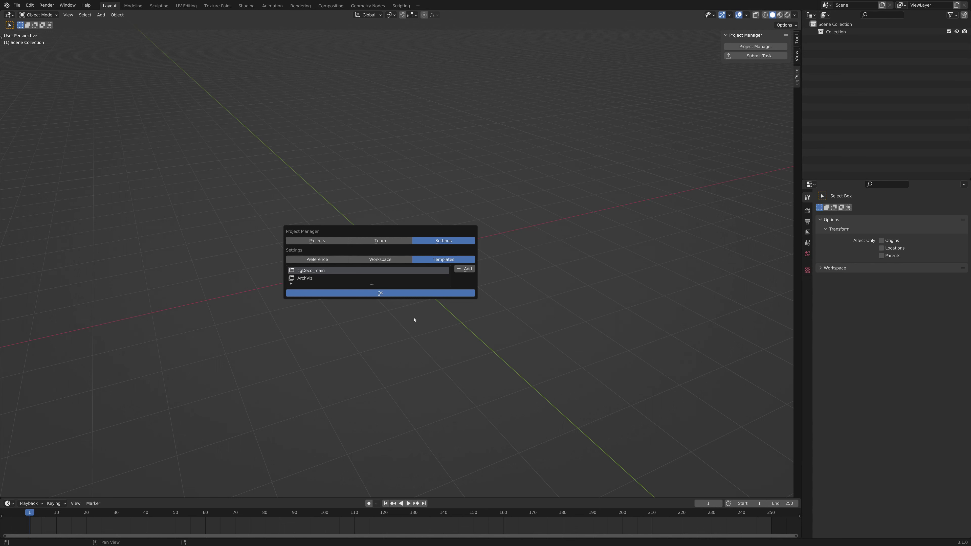
# Open Data > structure_lib, view the ArchViz_pstr file in a text editor, then close it.
pyautogui.click(380, 293)
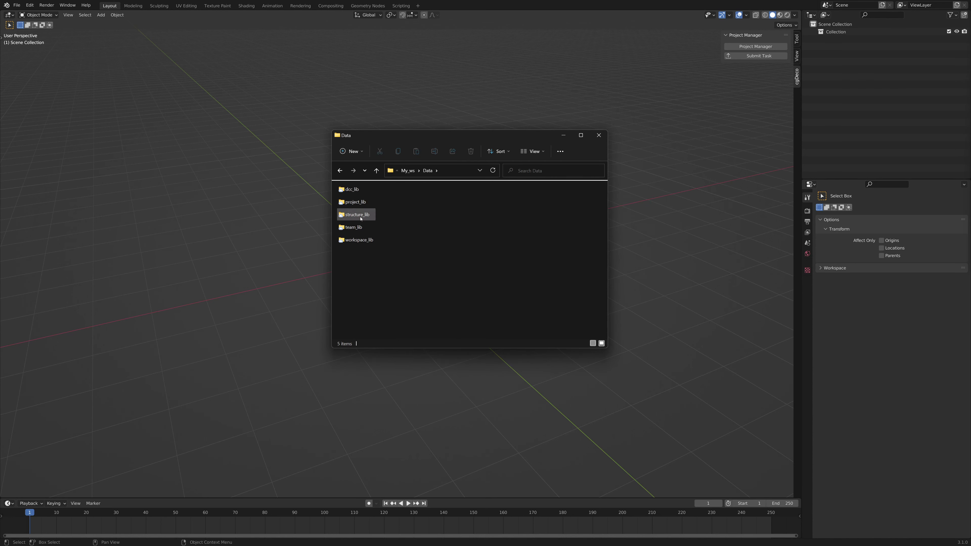
pyautogui.doubleClick(360, 216)
pyautogui.click(366, 200)
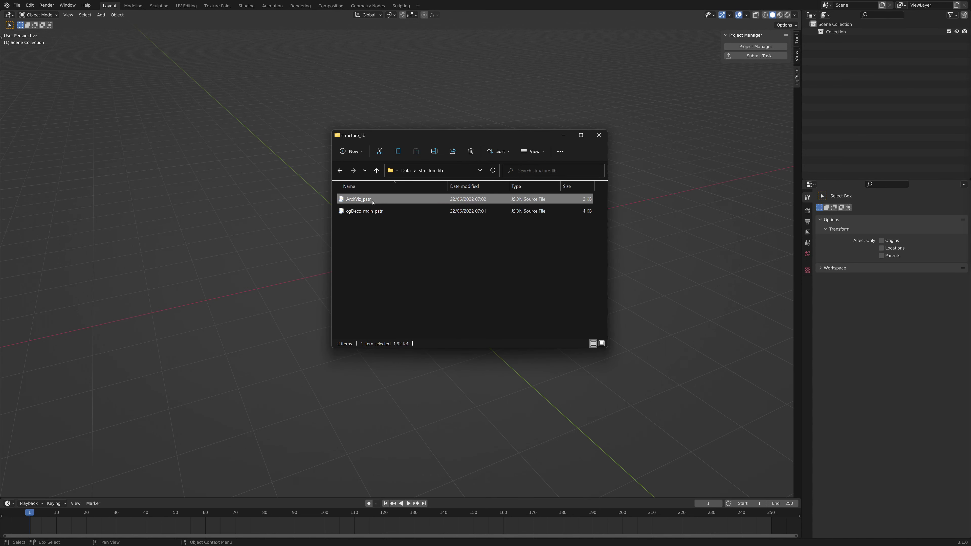
pyautogui.rightClick(373, 202)
pyautogui.moveTo(399, 238)
pyautogui.click(505, 254)
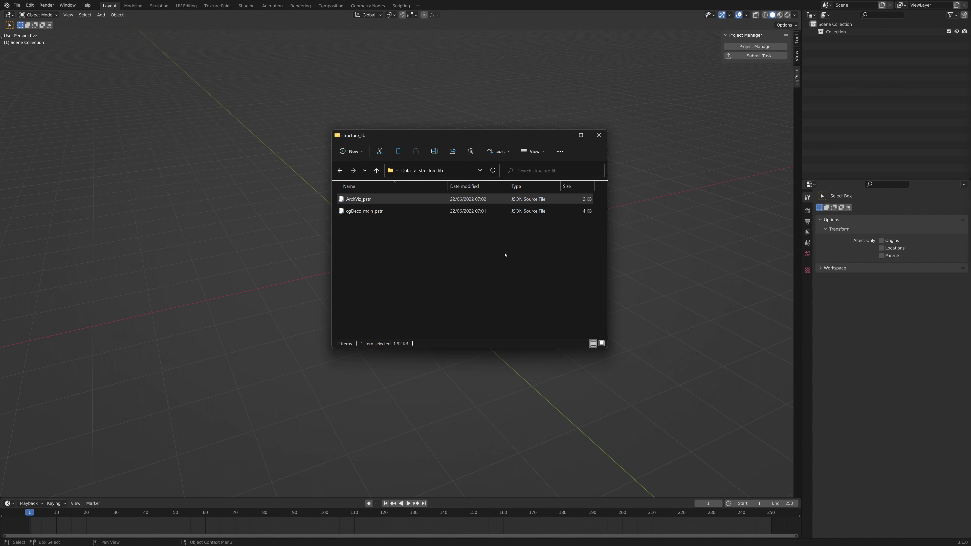
pyautogui.scroll(-15, 699, 229)
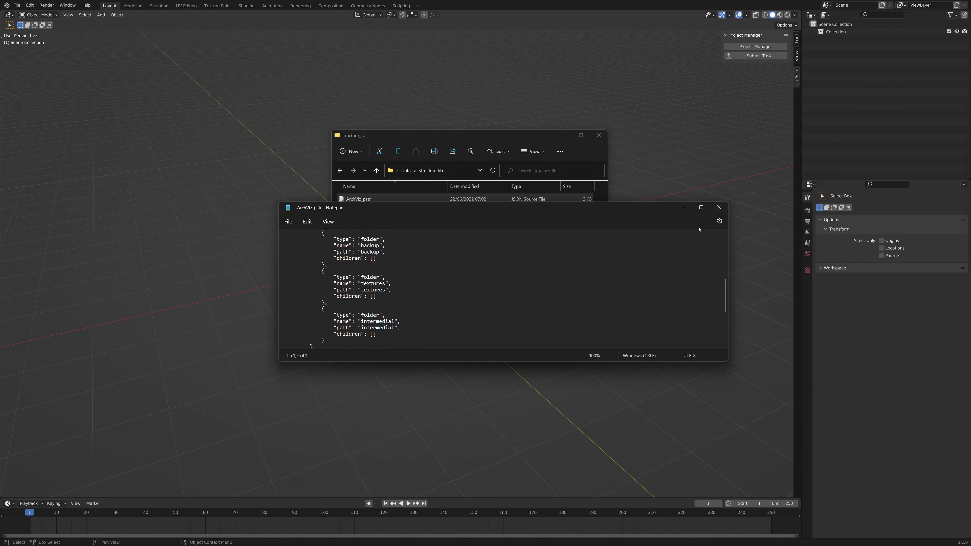
pyautogui.click(719, 206)
# Create project p257_Gizer using the ArchViz project structure.
pyautogui.click(599, 135)
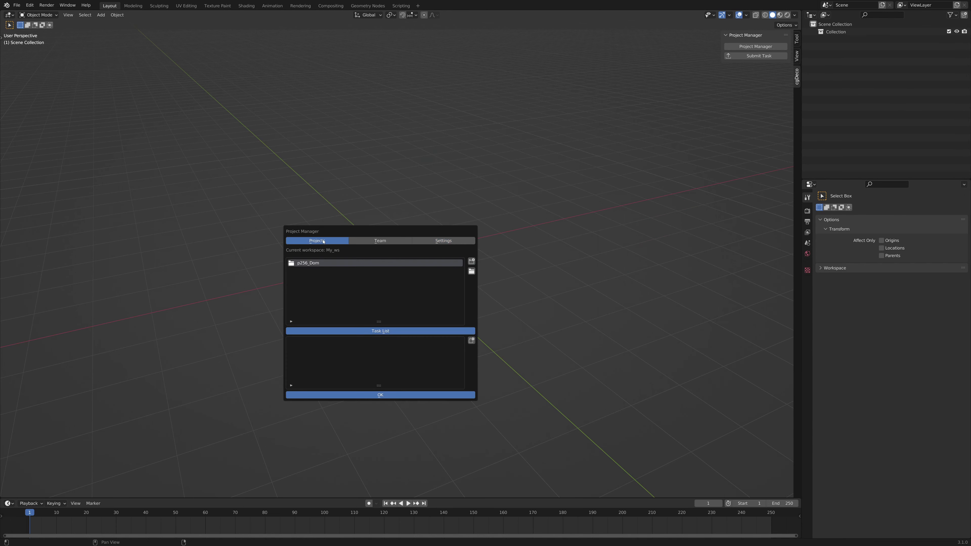
pyautogui.click(472, 262)
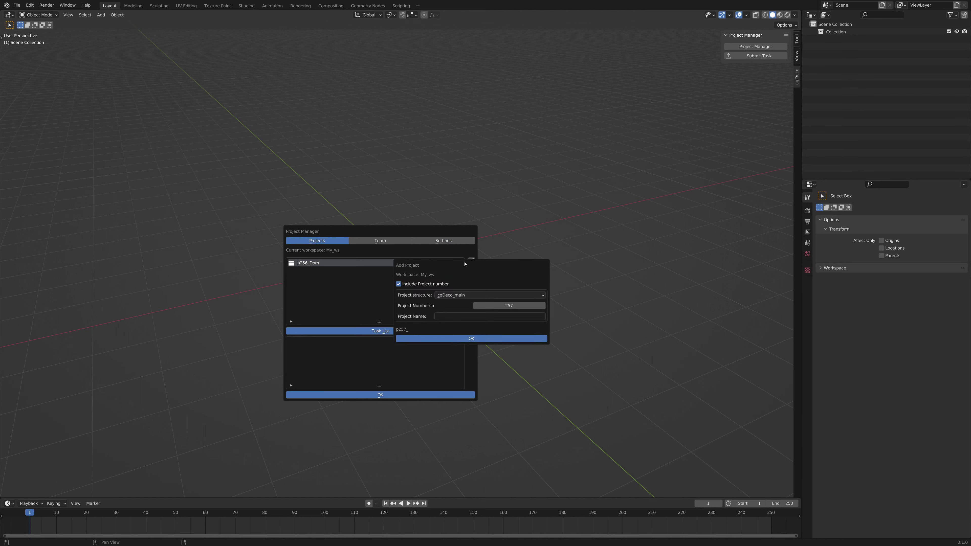
pyautogui.click(574, 285)
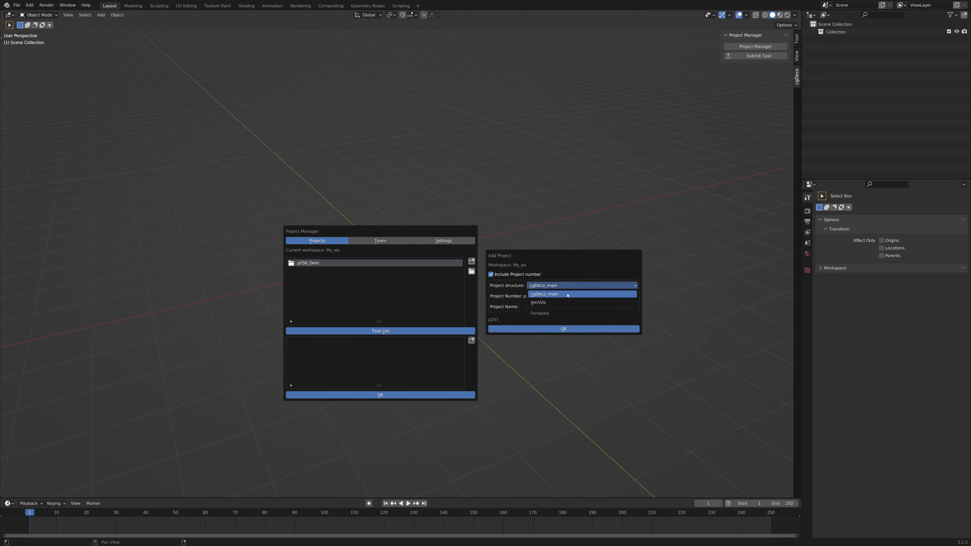
pyautogui.click(547, 303)
pyautogui.click(536, 309)
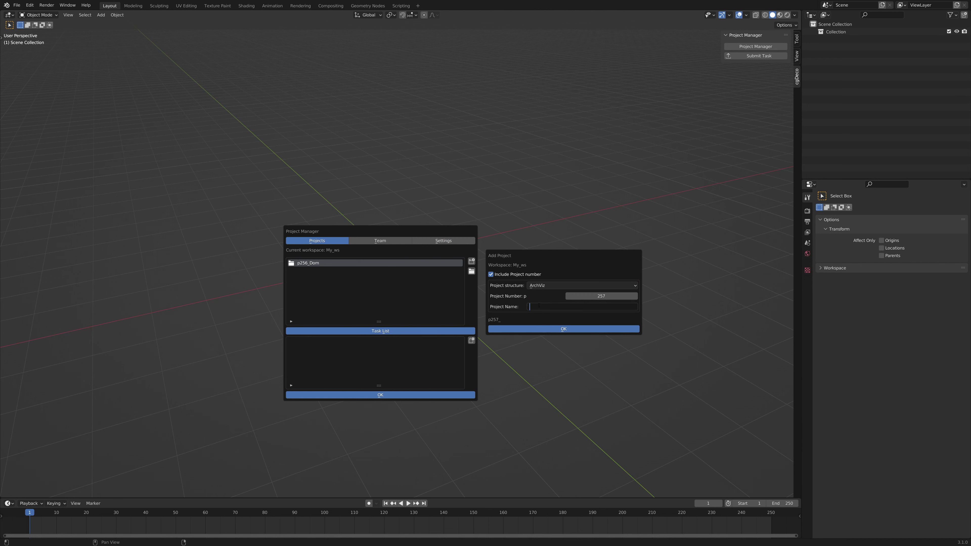
pyautogui.write('Gizer')
pyautogui.click(567, 328)
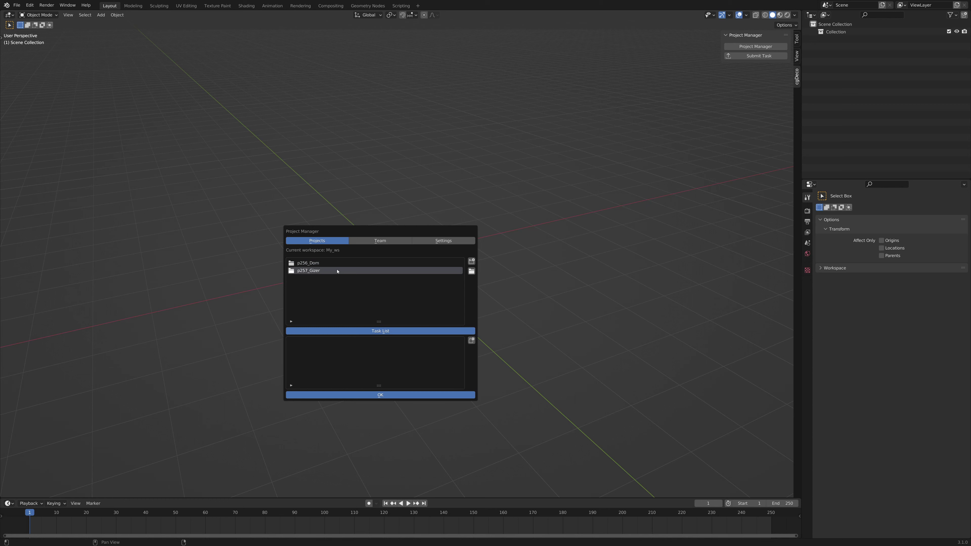
# Open the p257_Gizer folder, check its data and tasks folders, then close it.
pyautogui.click(472, 271)
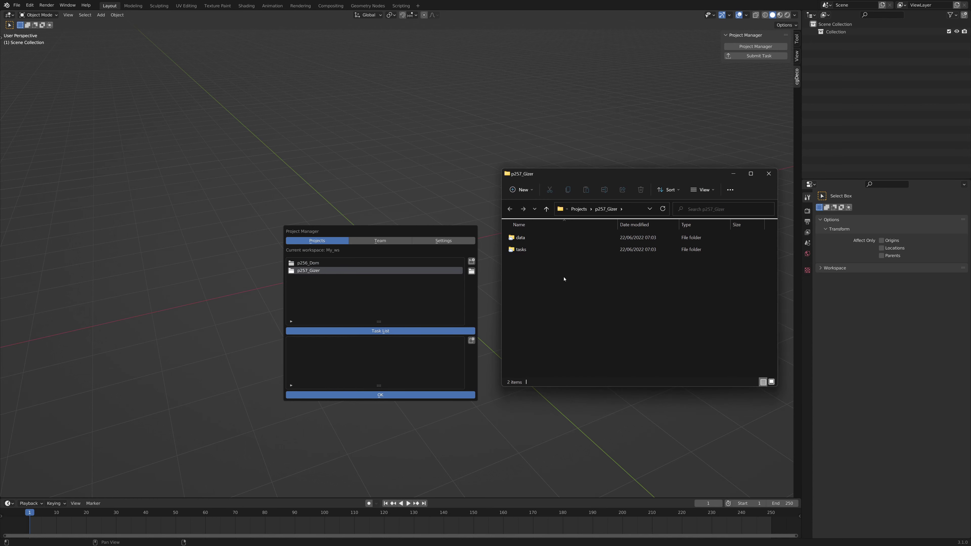
pyautogui.moveTo(569, 279); pyautogui.dragTo(547, 270)
pyautogui.click(573, 272)
pyautogui.click(768, 175)
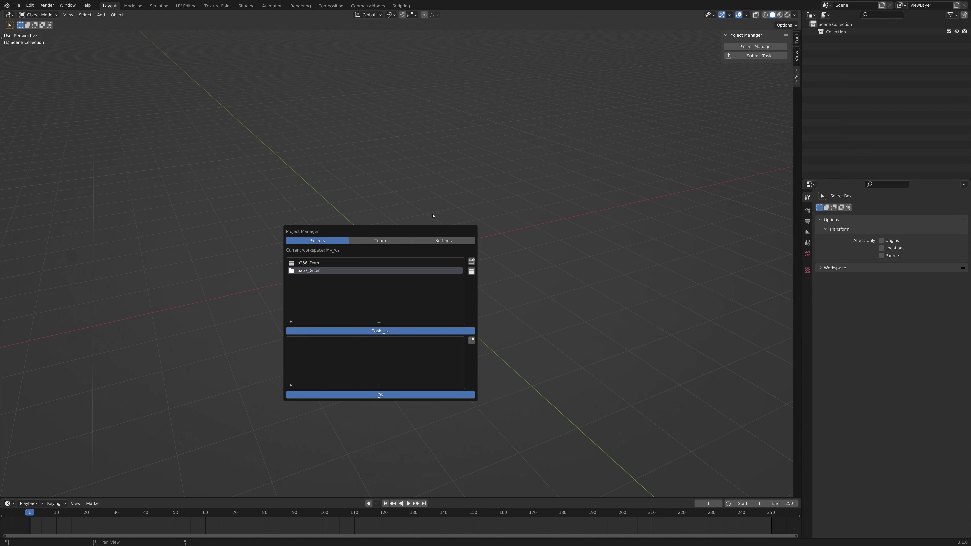
# On the Team tab, add a member with their first name, status Internal and position 3D Artist.
pyautogui.click(380, 242)
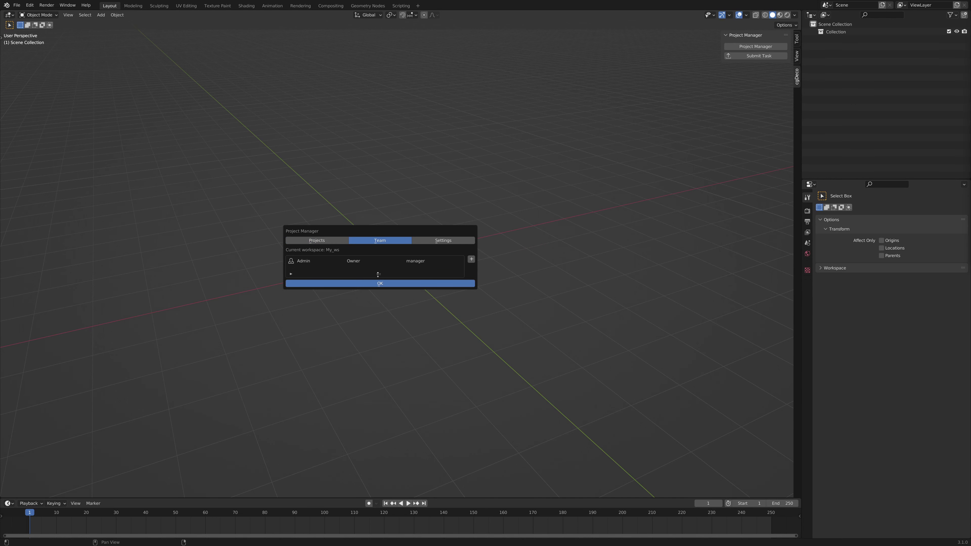
pyautogui.moveTo(377, 283); pyautogui.dragTo(376, 298)
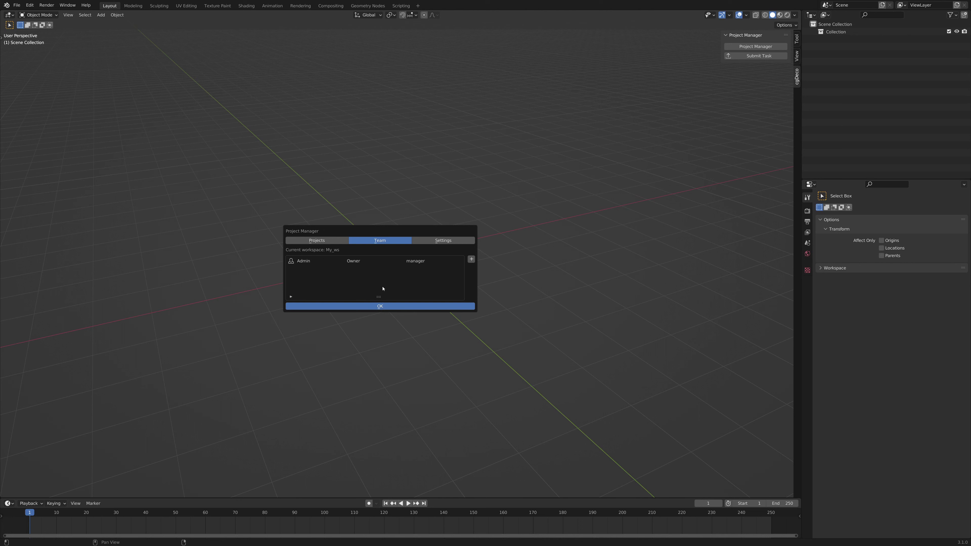
pyautogui.click(471, 259)
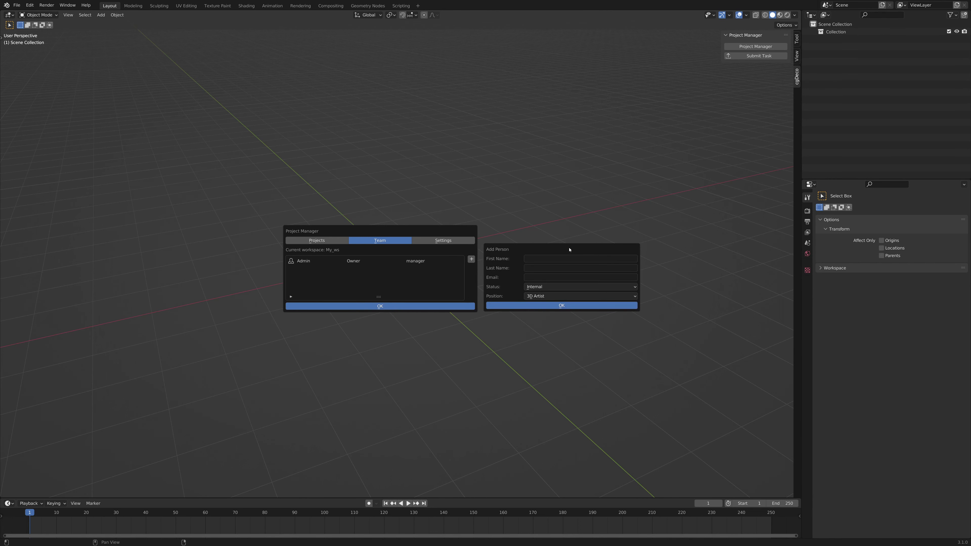
pyautogui.click(578, 258)
pyautogui.write('Tom')
pyautogui.click(633, 287)
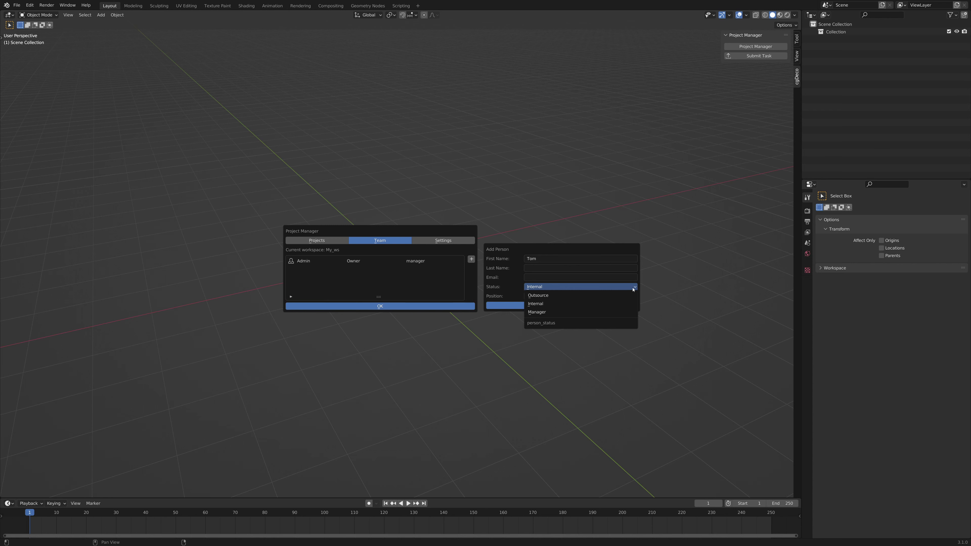
pyautogui.click(549, 304)
pyautogui.click(627, 297)
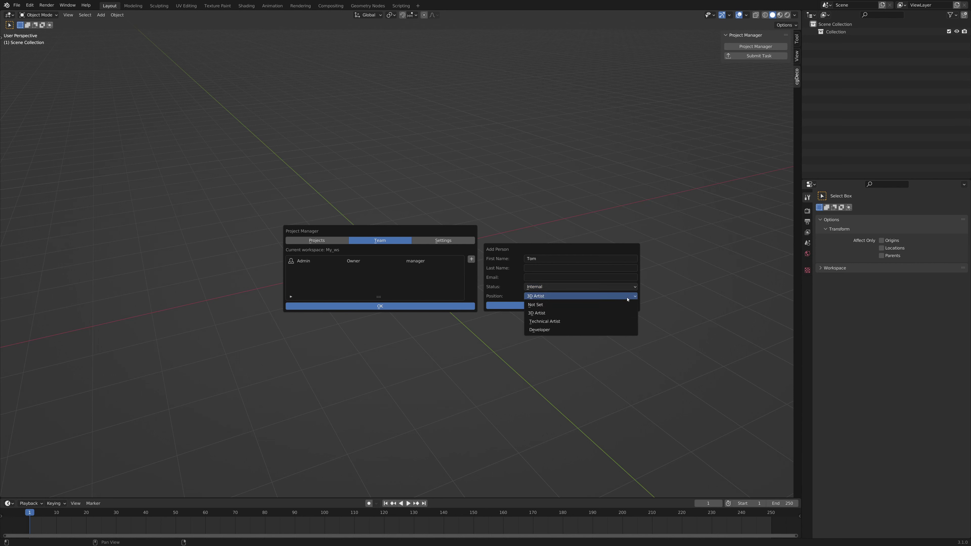
pyautogui.click(598, 312)
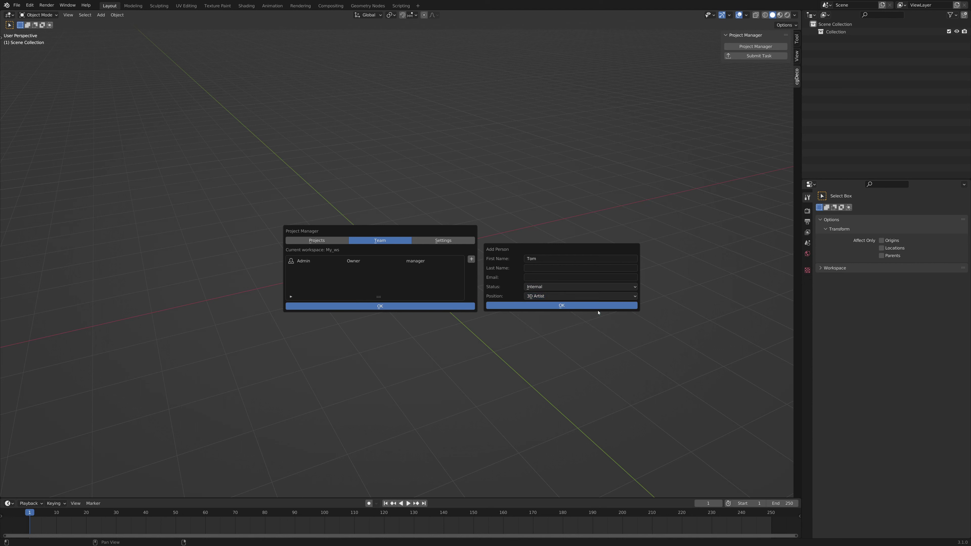
pyautogui.click(575, 305)
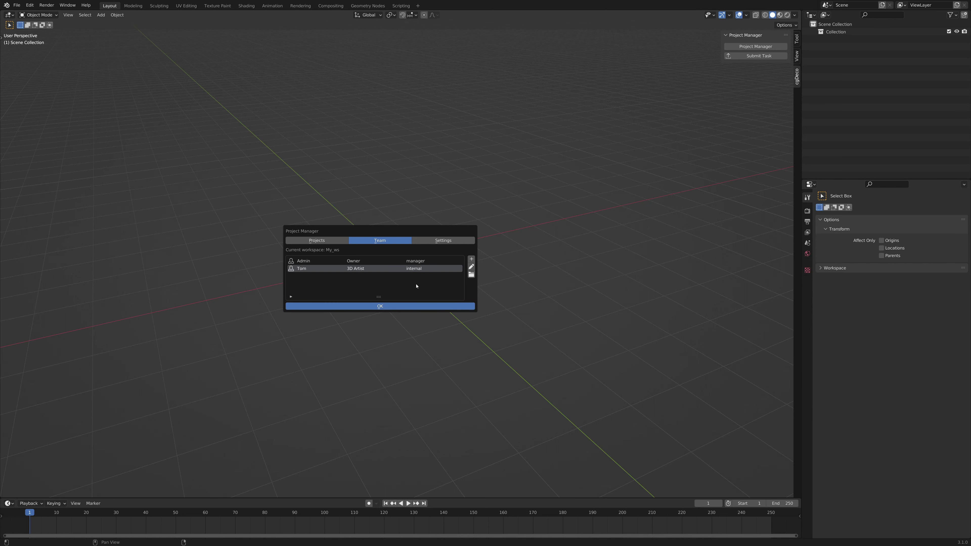
# Edit the new member, changing Status to Manager and Position to Technical Artist.
pyautogui.click(471, 267)
pyautogui.moveTo(480, 268)
pyautogui.mouseDown()
pyautogui.moveTo(601, 267)
pyautogui.moveTo(583, 258)
pyautogui.mouseUp()
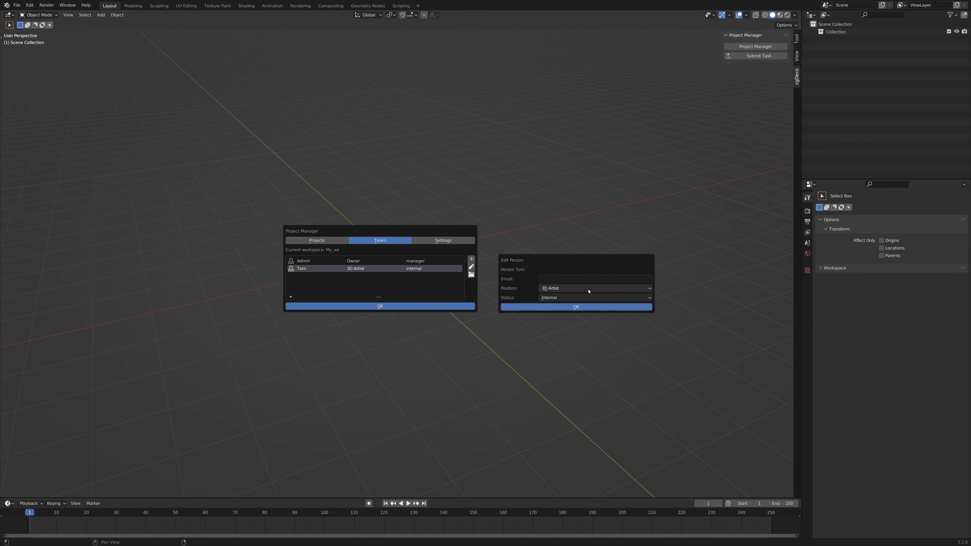
pyautogui.click(579, 298)
pyautogui.click(564, 324)
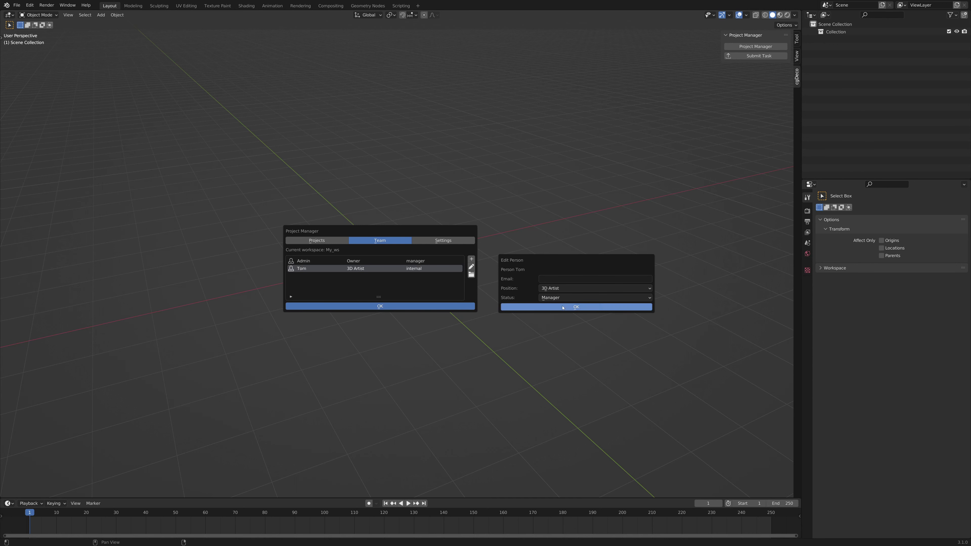
pyautogui.click(565, 288)
pyautogui.click(559, 309)
pyautogui.click(559, 308)
# Navigate from Team into the member's folder and its 01_Data, selecting project_lib.
pyautogui.click(471, 274)
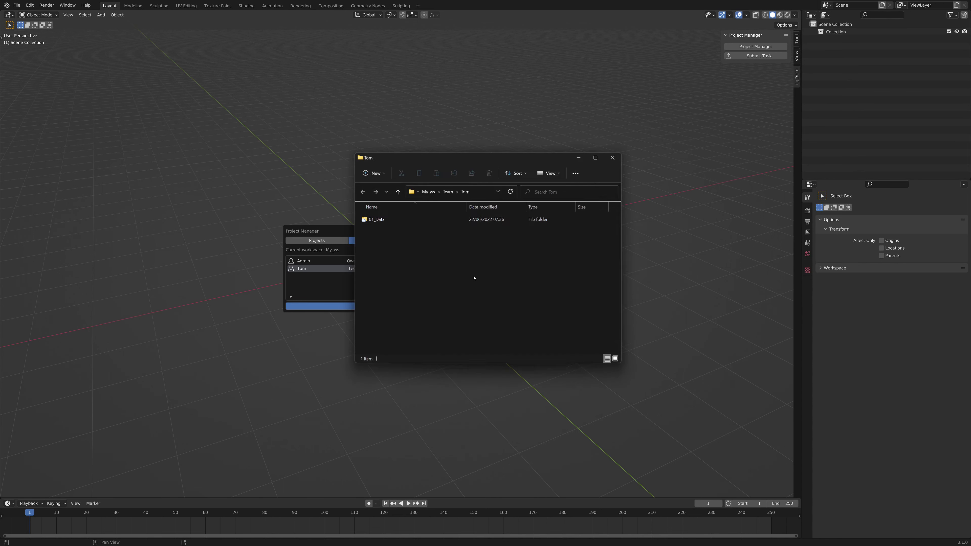
pyautogui.moveTo(457, 156); pyautogui.dragTo(588, 177)
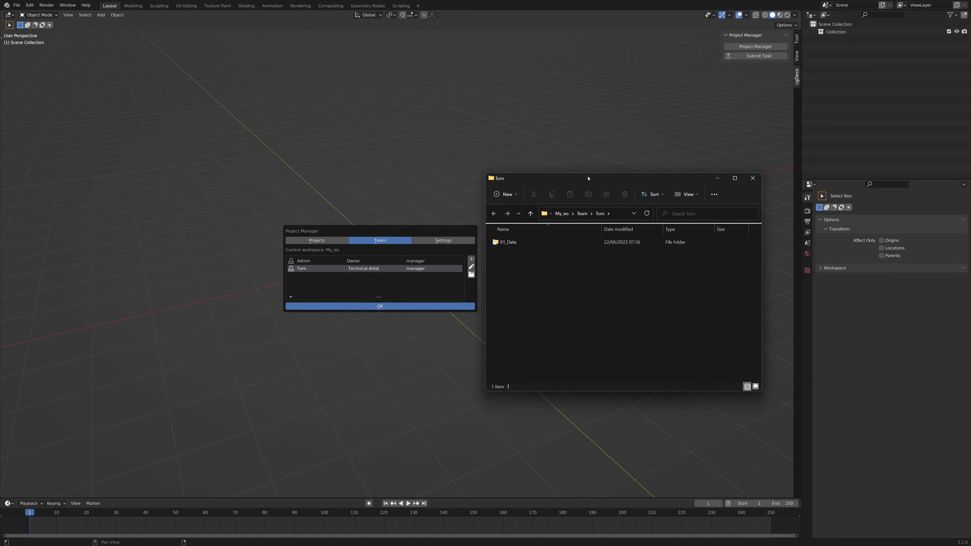
pyautogui.click(591, 213)
pyautogui.click(581, 213)
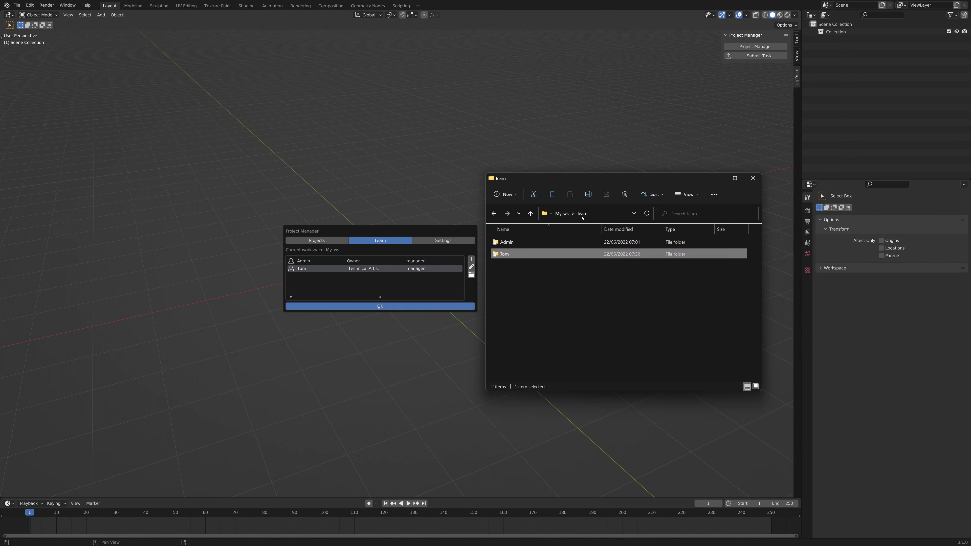
pyautogui.doubleClick(512, 255)
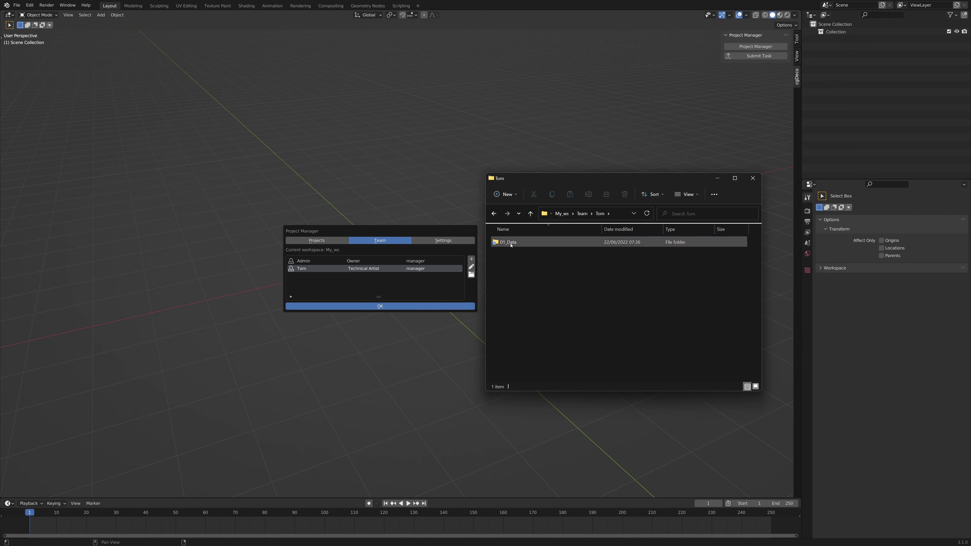
pyautogui.doubleClick(508, 242)
pyautogui.click(507, 256)
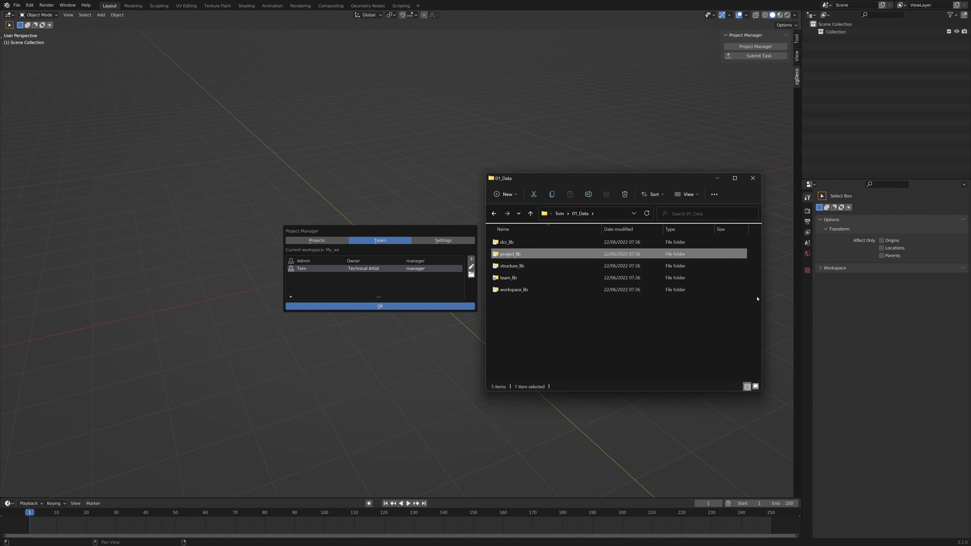
# Close File Explorer and add a third team member with status Internal and position 3D Artist.
pyautogui.click(752, 178)
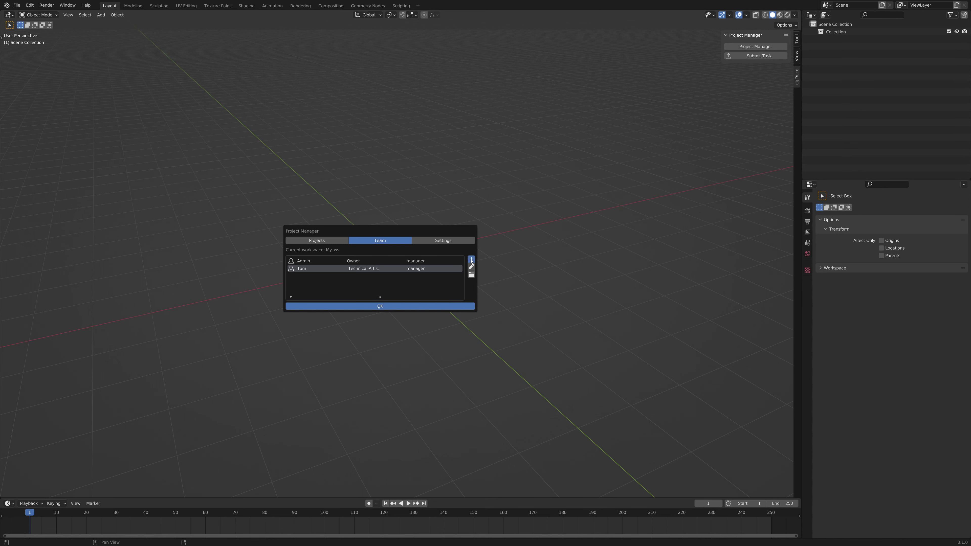
pyautogui.click(471, 260)
pyautogui.click(534, 266)
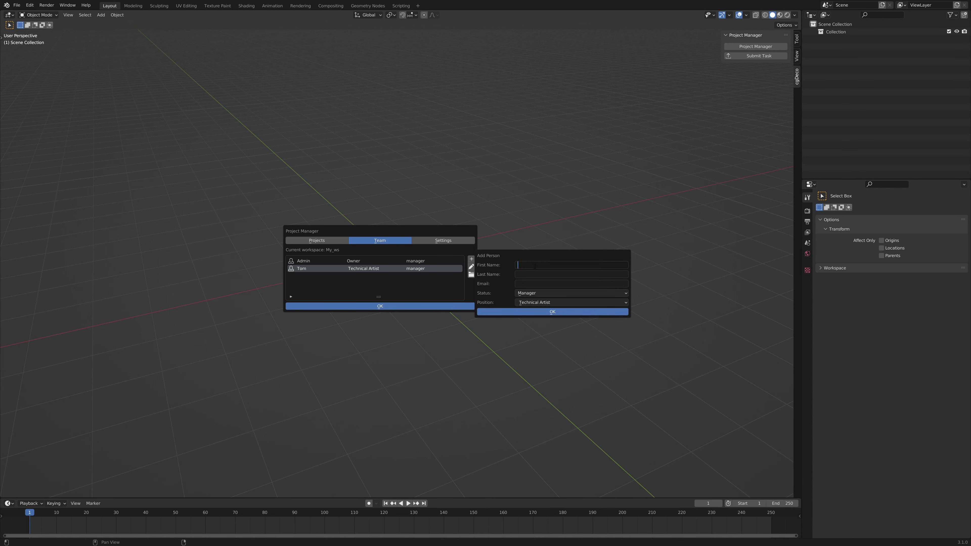
pyautogui.write('Sara')
pyautogui.click(547, 293)
pyautogui.click(535, 317)
pyautogui.click(539, 302)
pyautogui.click(535, 319)
pyautogui.click(553, 312)
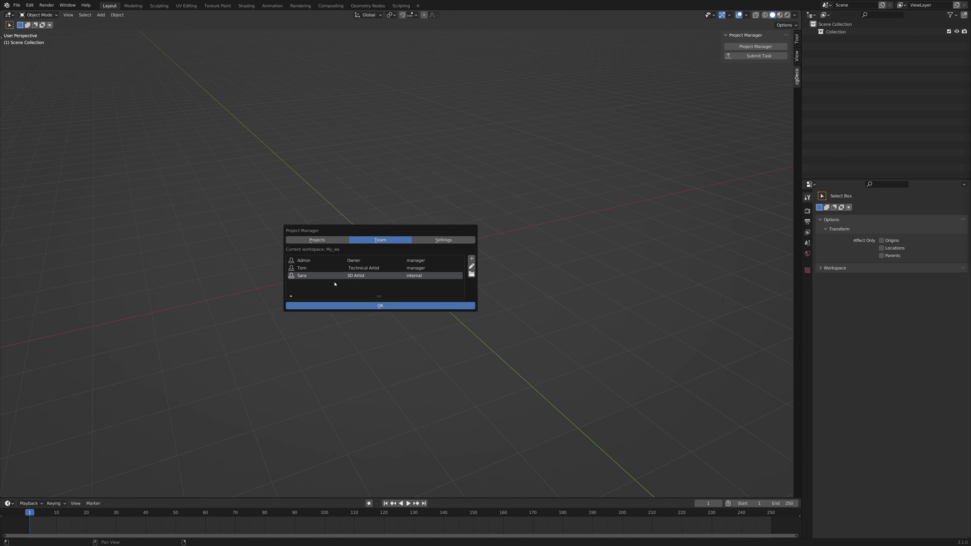
# Start a new p256_Dom task named Block_A and paste its web link as the URL.
pyautogui.click(325, 240)
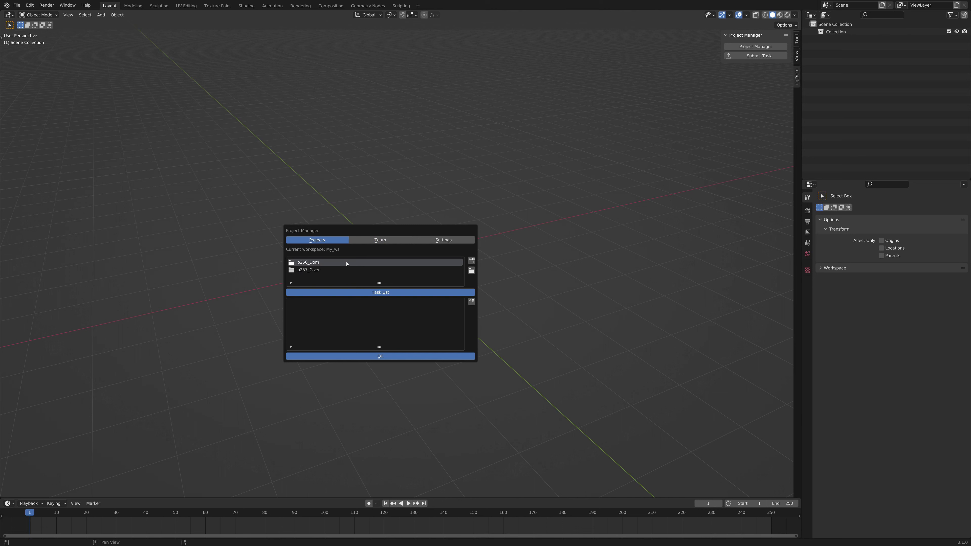
pyautogui.click(471, 302)
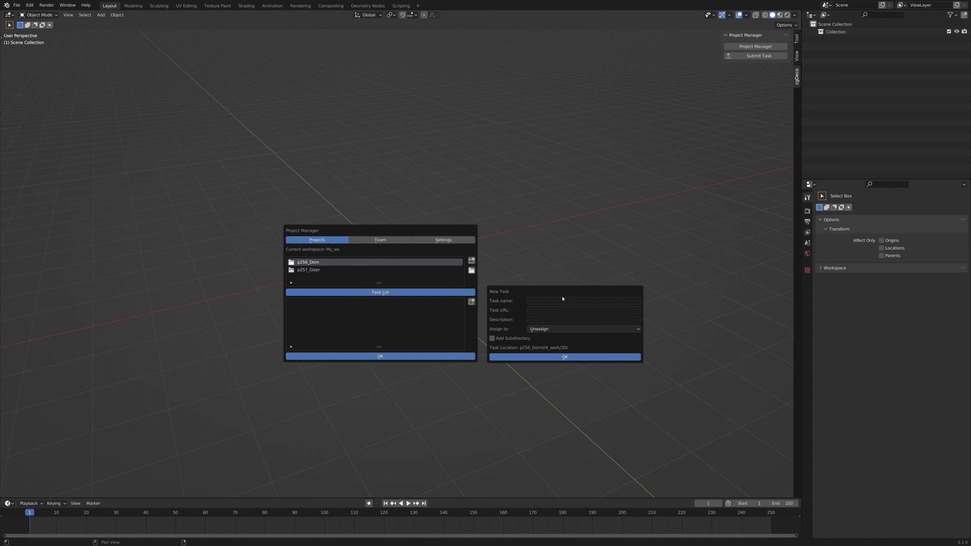
pyautogui.write('Block_A')
pyautogui.press('Tab')
pyautogui.write('https://cgdeco.teamwork.com/#/tasks/23247774')
# Give it description 'Model building', assign it to the 3D artist, and use subdirectory Buildings.
pyautogui.click(544, 321)
pyautogui.write('Model building')
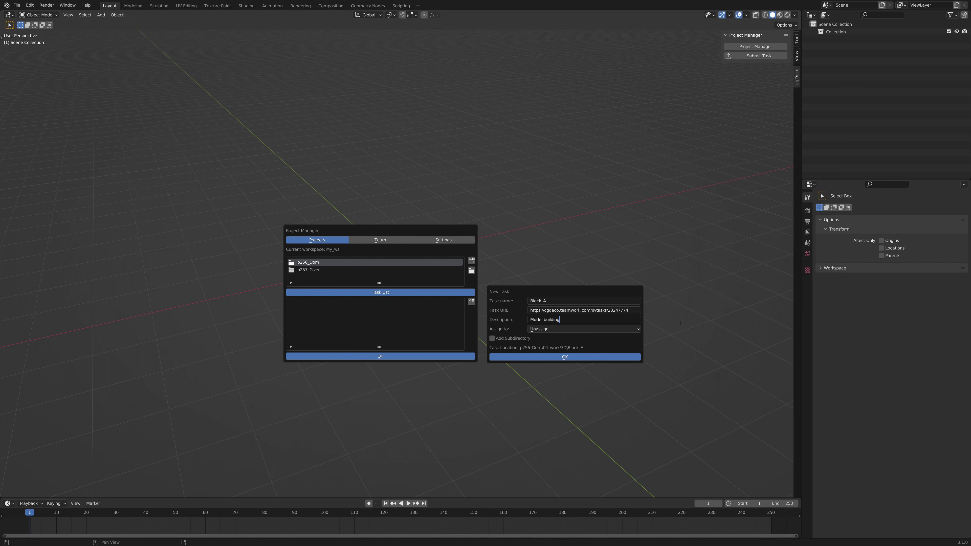
pyautogui.click(638, 330)
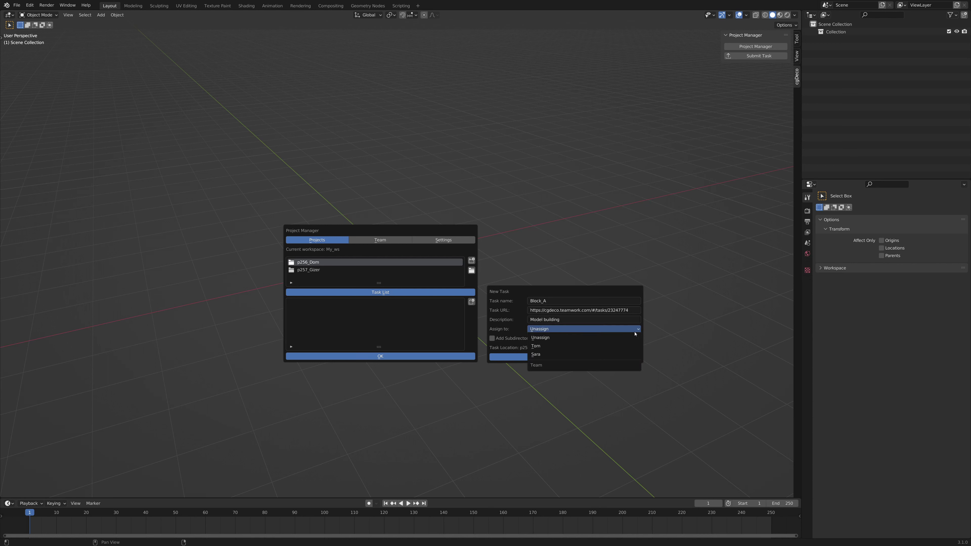
pyautogui.click(555, 354)
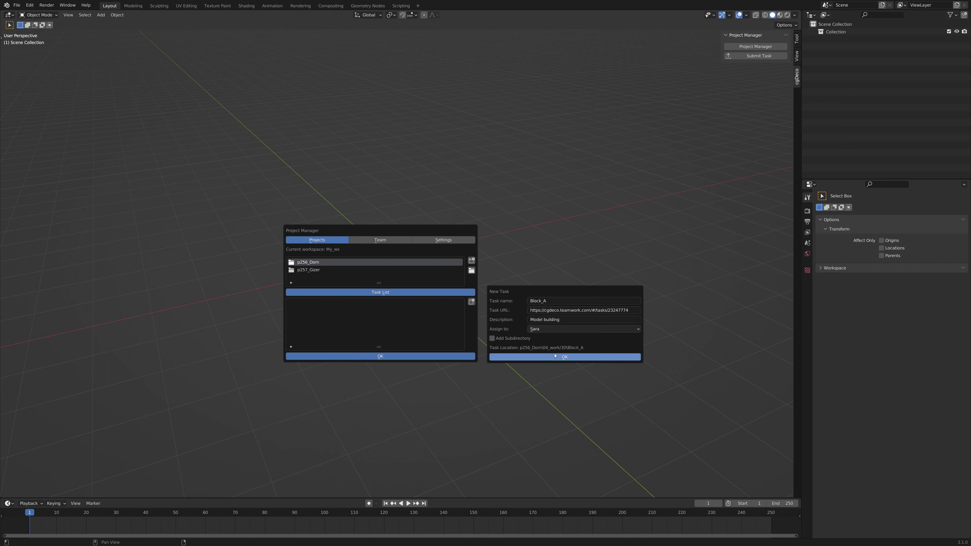
pyautogui.click(492, 338)
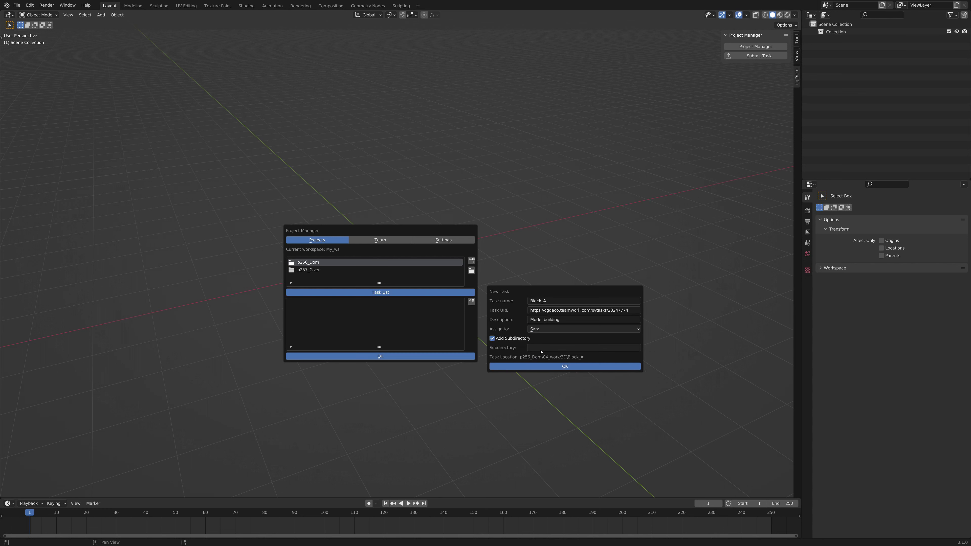
pyautogui.click(542, 347)
pyautogui.write('Build')
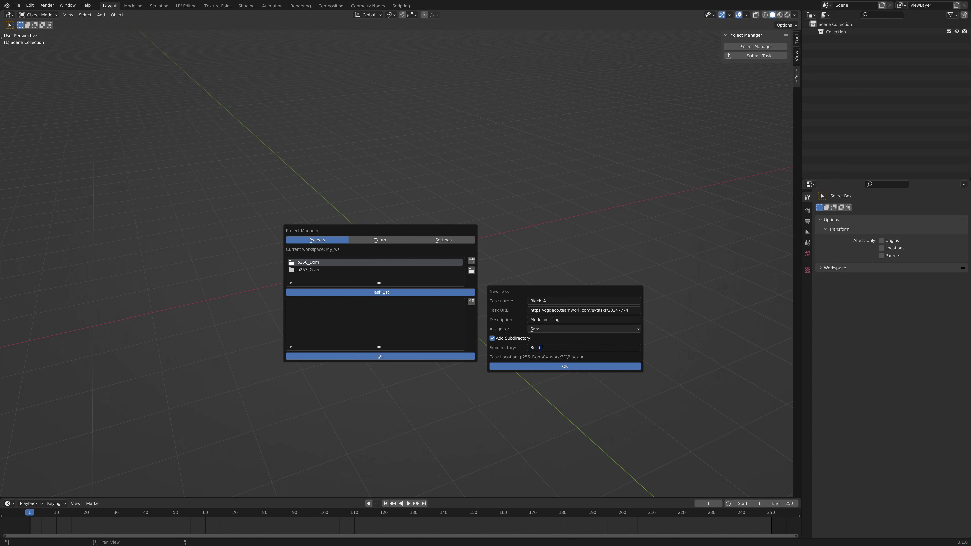
pyautogui.write('ings')
pyautogui.click(570, 365)
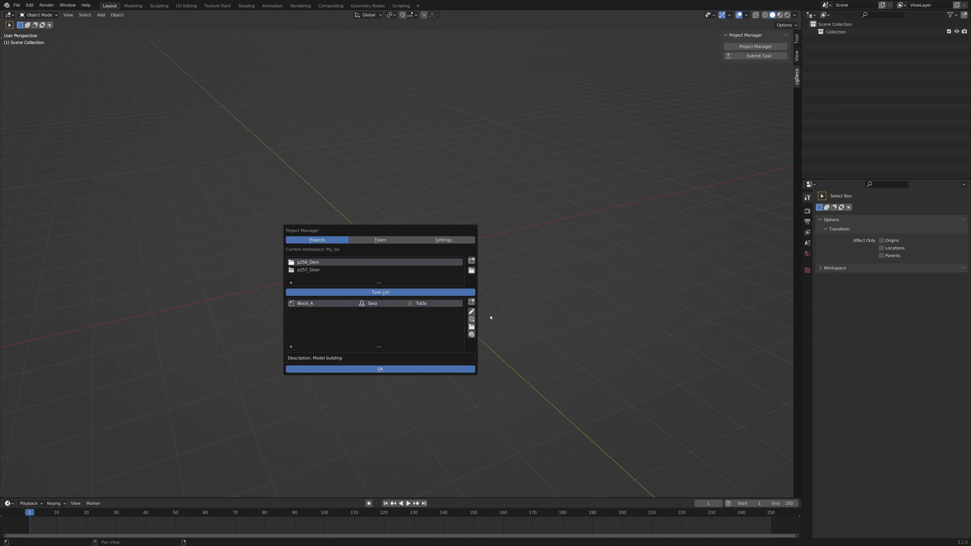
# Start task Block_B and paste its link, changing the last digit so it ends 23247775.
pyautogui.click(473, 303)
pyautogui.moveTo(464, 307); pyautogui.dragTo(593, 296)
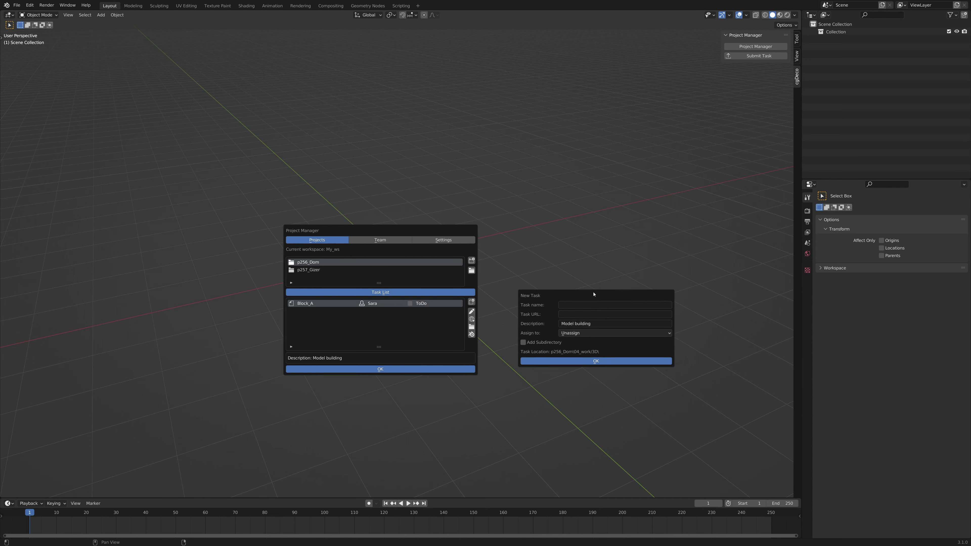
pyautogui.click(581, 304)
pyautogui.write('Bloc')
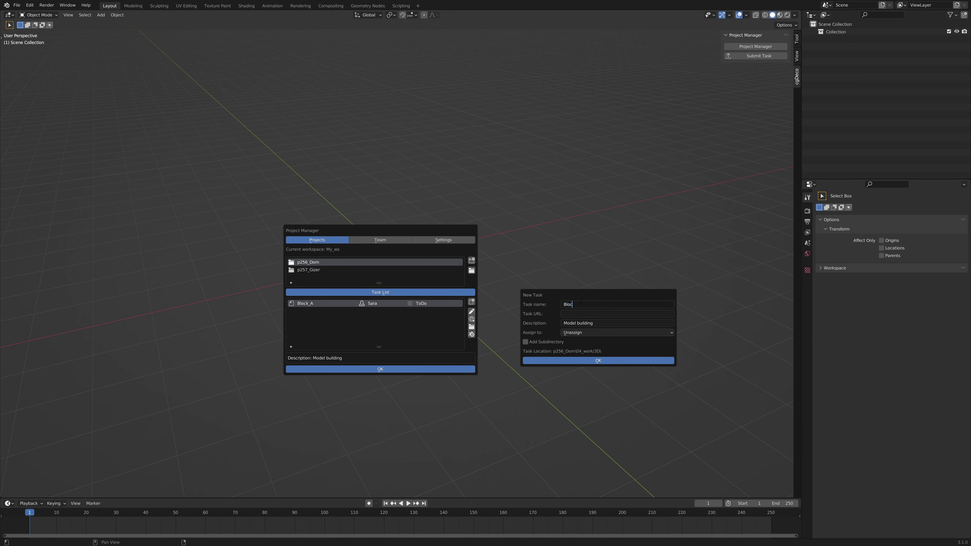
pyautogui.write('k_B')
pyautogui.press('Tab')
pyautogui.write('https://cgdeco.teamwork.com/#/tasks/23247774')
pyautogui.press('BackSpace')
pyautogui.write('5')
# Assign Block_B to the 3D artist under subdirectory Buildings, create it, then reselect Block_A.
pyautogui.click(598, 332)
pyautogui.click(581, 356)
pyautogui.click(525, 342)
pyautogui.click(571, 352)
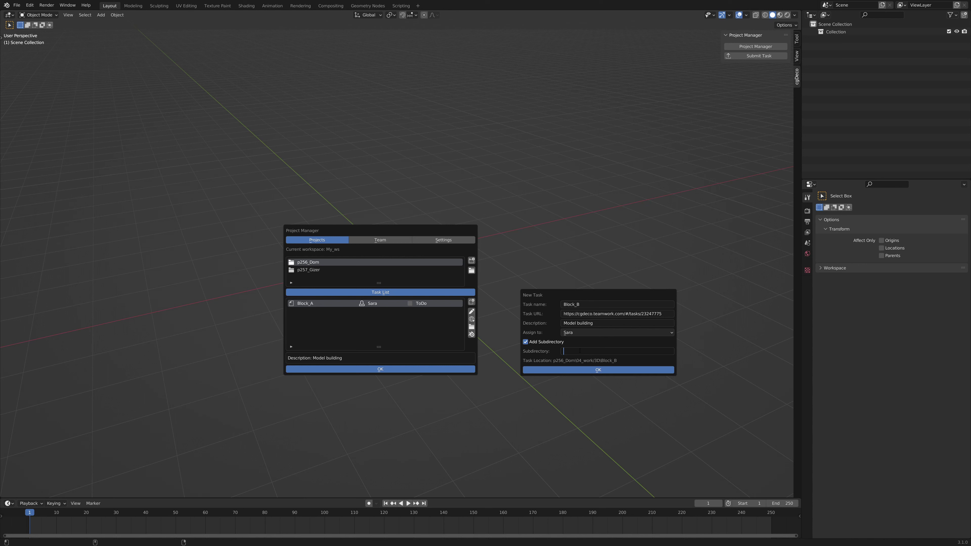
pyautogui.write('Buildings')
pyautogui.click(600, 369)
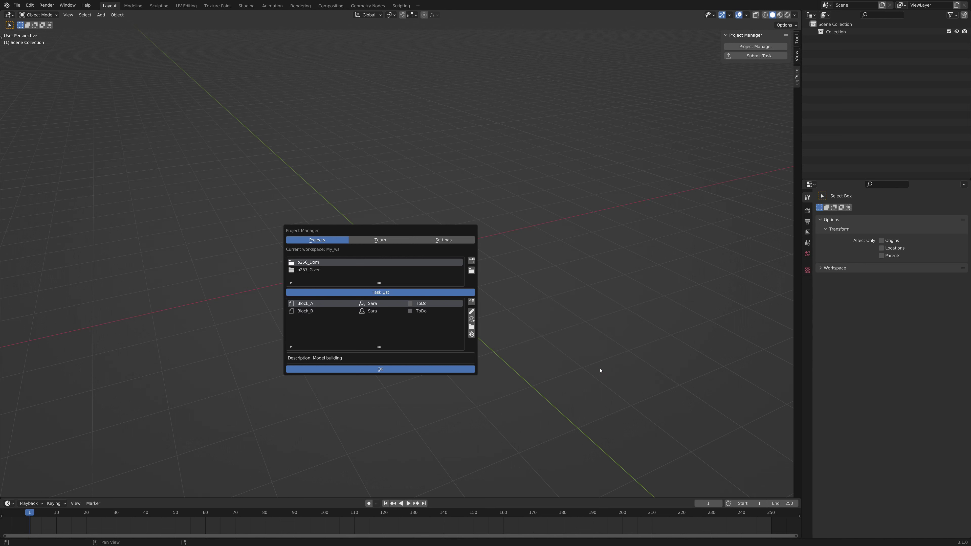
pyautogui.click(322, 311)
pyautogui.click(324, 305)
# Show the add-on's Workspace settings and enlarge the workspace list.
pyautogui.click(439, 242)
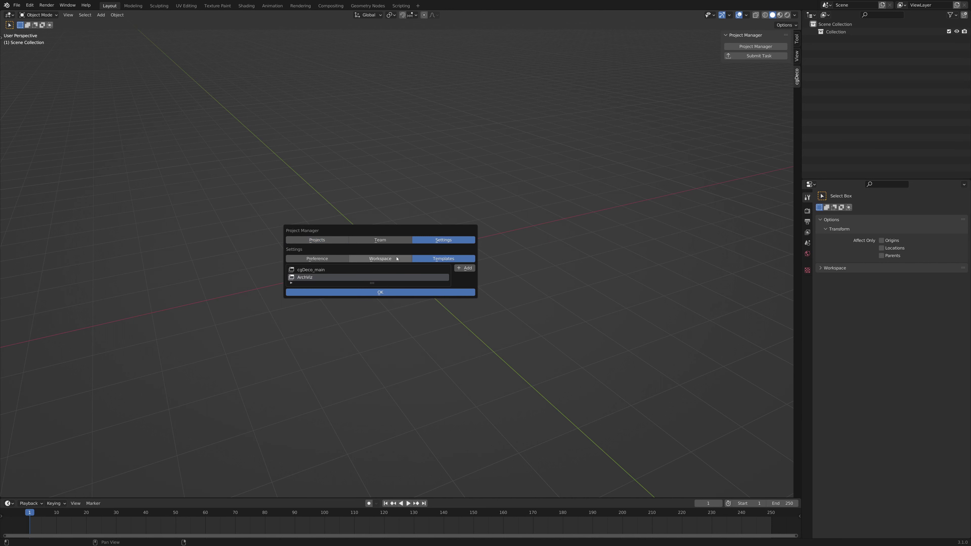
pyautogui.click(383, 259)
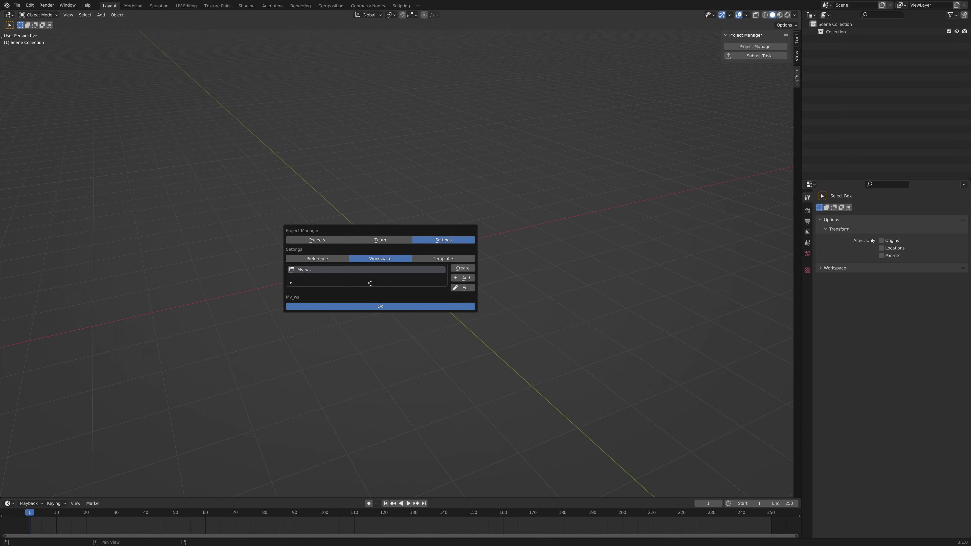
pyautogui.moveTo(371, 284); pyautogui.dragTo(366, 316)
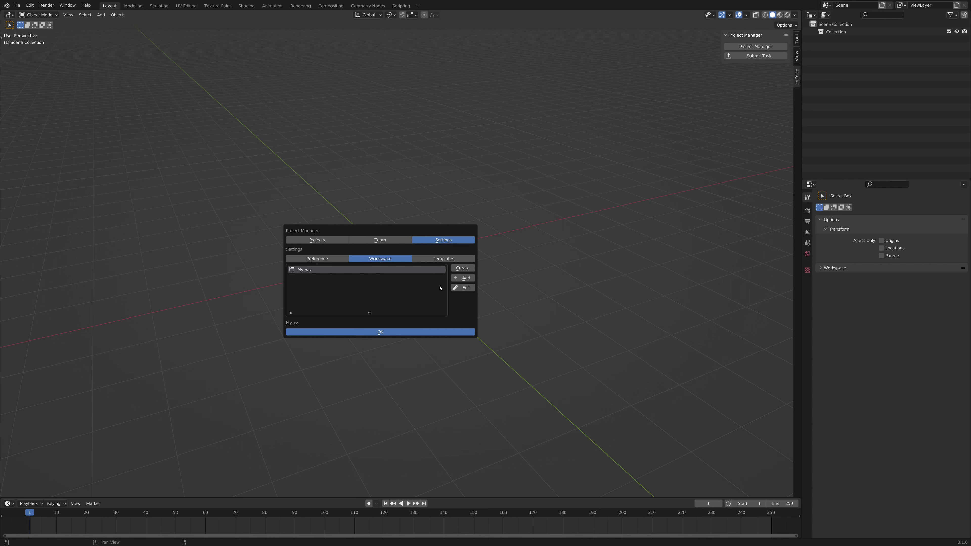
# Create workspace C_a with a user name and main path on L:\My Drive, then select it.
pyautogui.click(471, 270)
pyautogui.moveTo(457, 266); pyautogui.dragTo(573, 267)
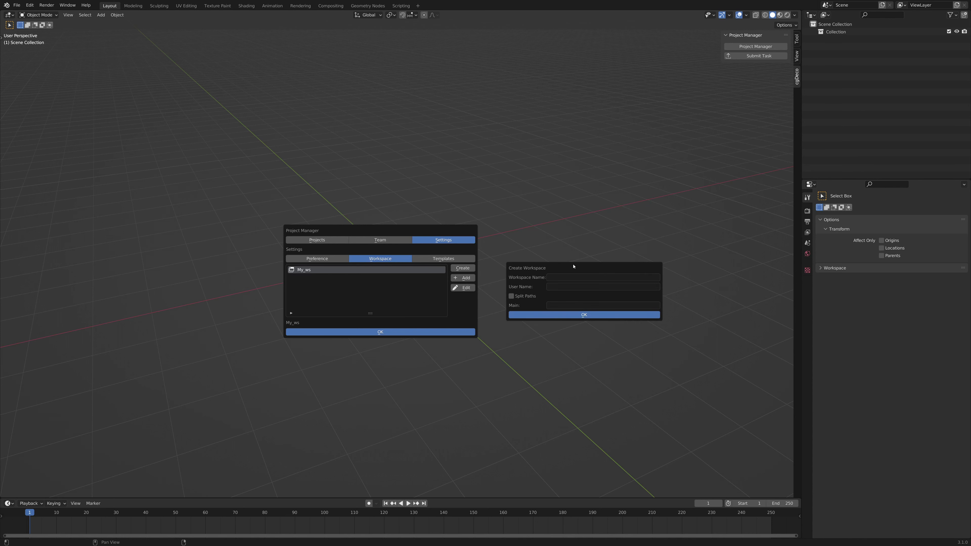
pyautogui.write('C_a')
pyautogui.click(561, 286)
pyautogui.write('Vilius')
pyautogui.write('L:\\My Drive\\C_A')
pyautogui.click(512, 296)
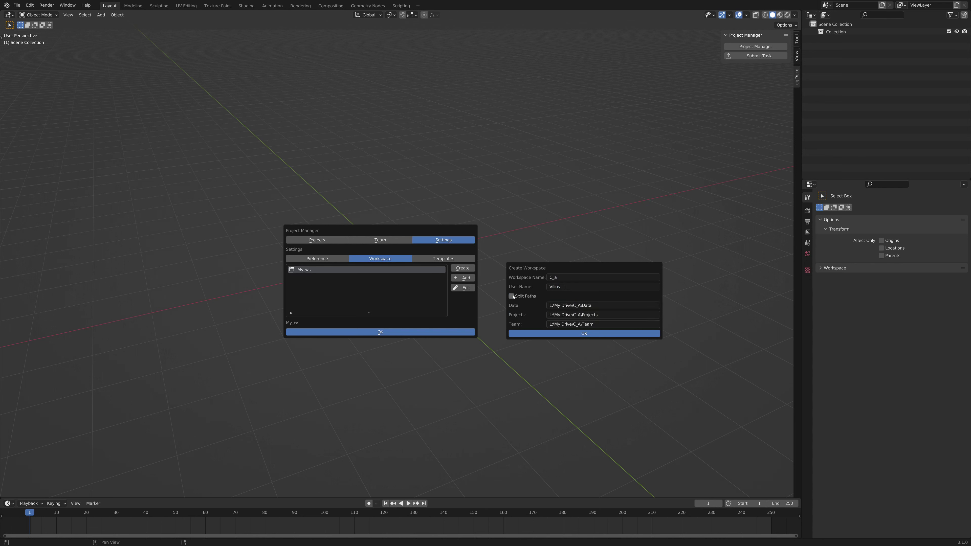
pyautogui.click(511, 296)
pyautogui.click(584, 315)
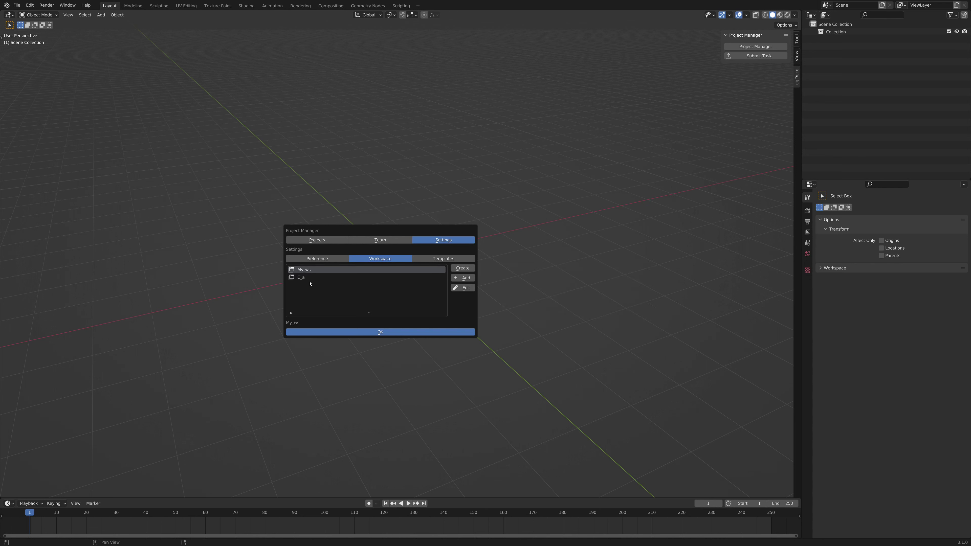
pyautogui.click(321, 278)
# Add workspace cgDeco for user Admin with Data, Projects and Team folders under L:\My Drive\cgDeco.
pyautogui.click(430, 285)
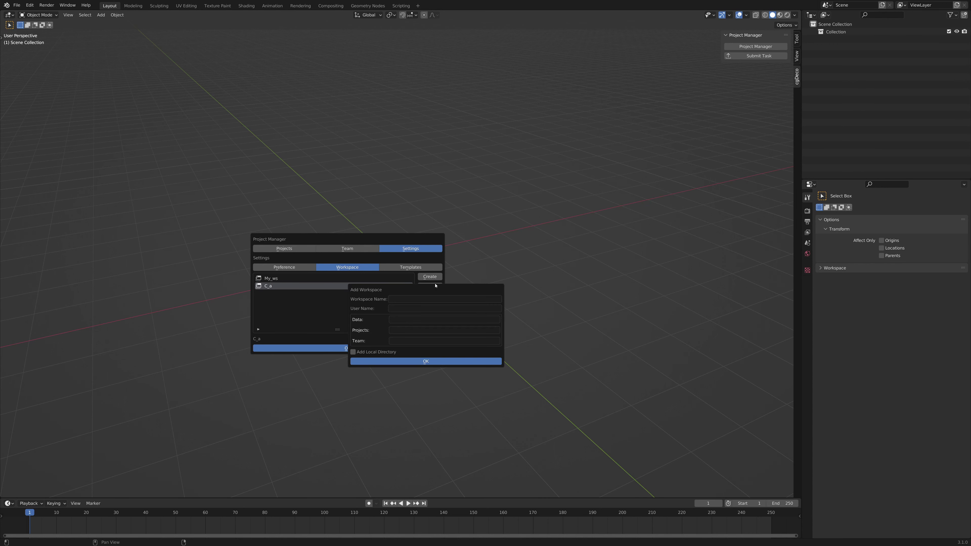
pyautogui.moveTo(384, 303); pyautogui.dragTo(504, 282)
pyautogui.click(518, 279)
pyautogui.write('c')
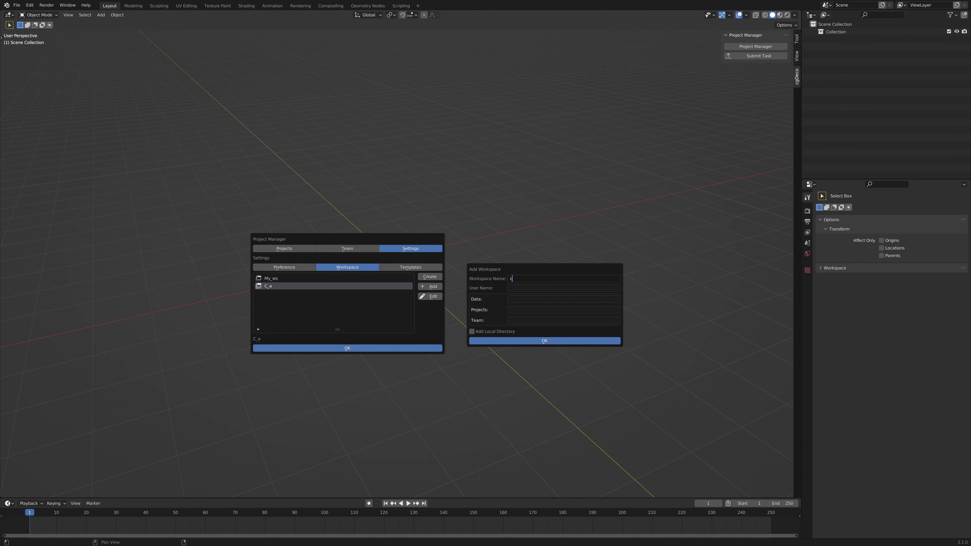
pyautogui.write('gDecAdmin')
pyautogui.press('Tab')
pyautogui.write('L:\\My Drive\\cgDeco\\')
pyautogui.write('Data')
pyautogui.write('L:\\My Drive\\cgDeco\\')
pyautogui.write('P')
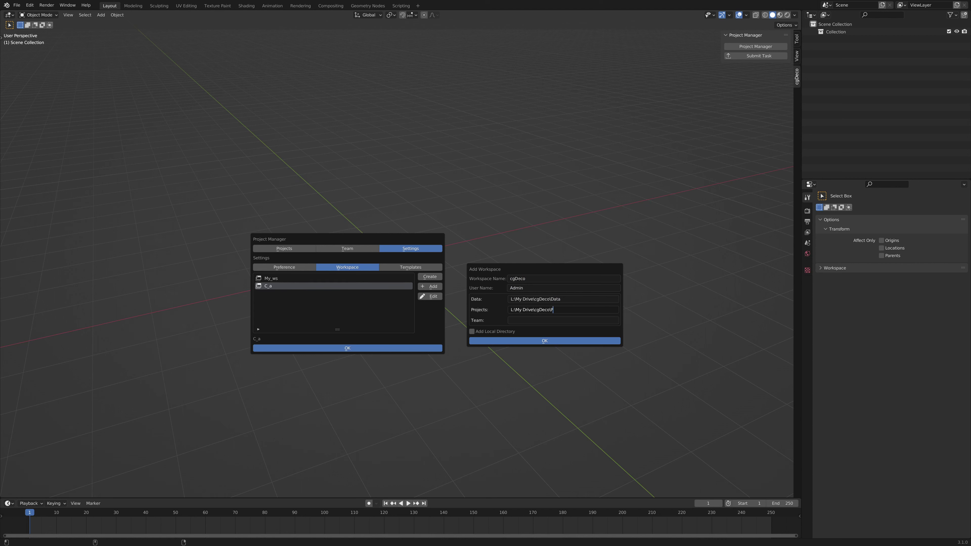
pyautogui.write('rojects')
pyautogui.write('L:\\My Drive\\cgDeco\\')
pyautogui.write('Team')
pyautogui.click(550, 341)
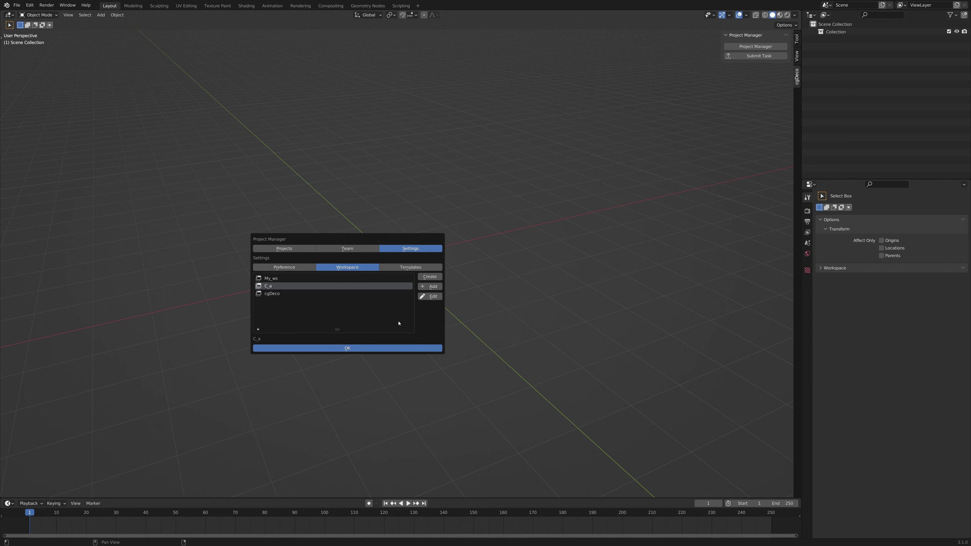
# Select cgDeco, open its workspace settings for editing, and confirm them.
pyautogui.click(274, 293)
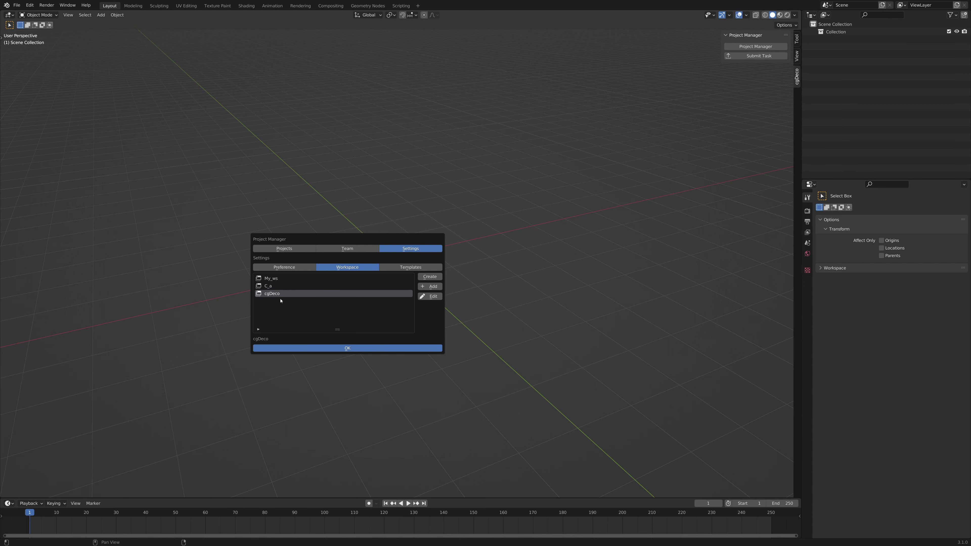
pyautogui.click(430, 296)
pyautogui.moveTo(431, 298); pyautogui.dragTo(547, 267)
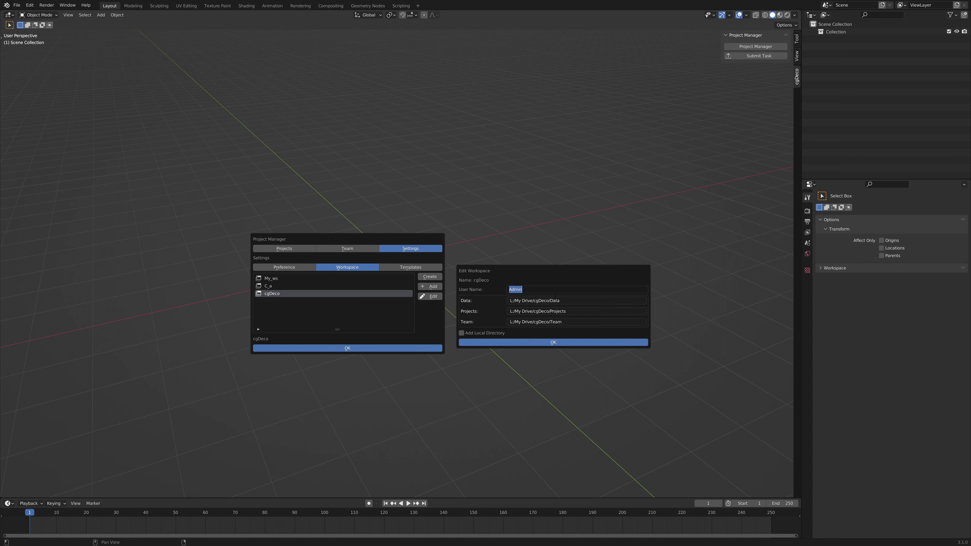
pyautogui.click(560, 342)
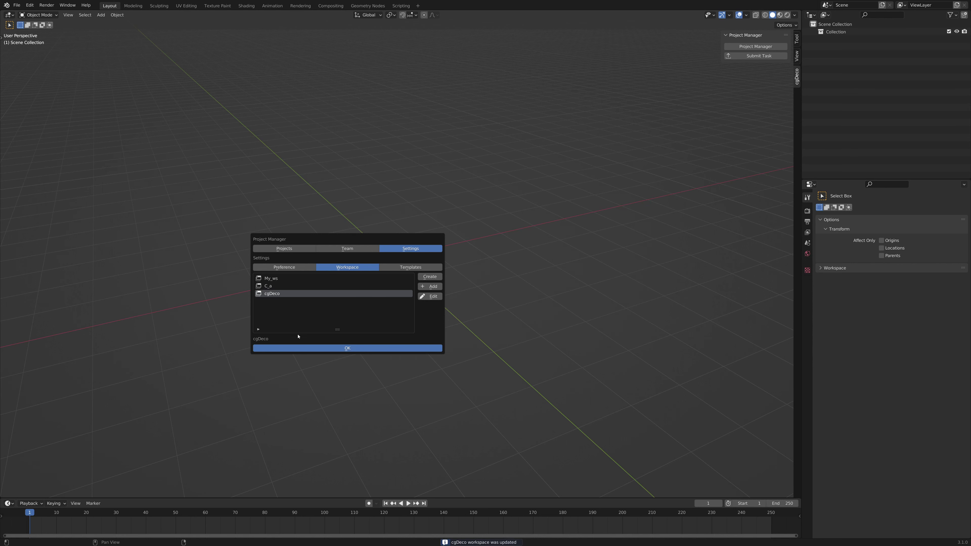
# Make cgDeco the current workspace with the cgDeco_main project template.
pyautogui.click(300, 269)
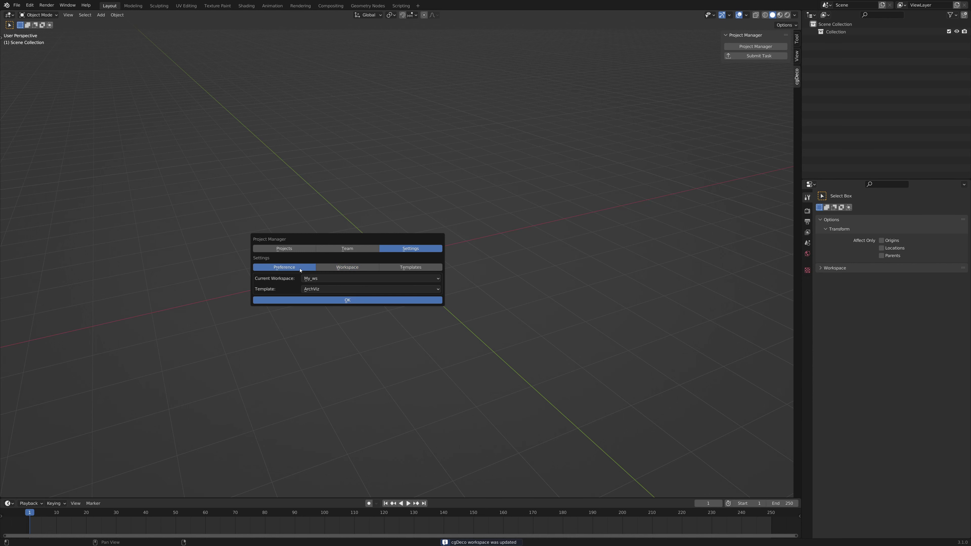
pyautogui.click(337, 279)
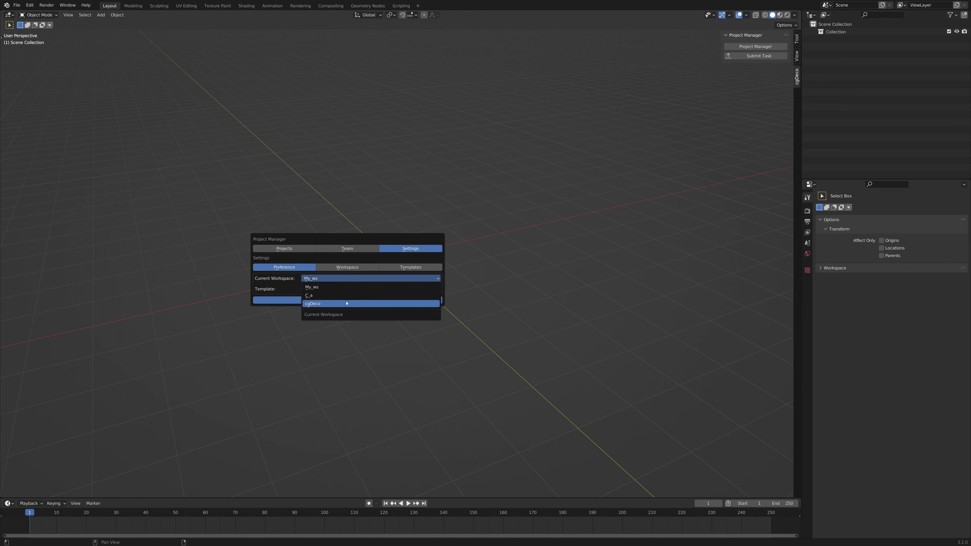
pyautogui.click(376, 305)
pyautogui.click(367, 289)
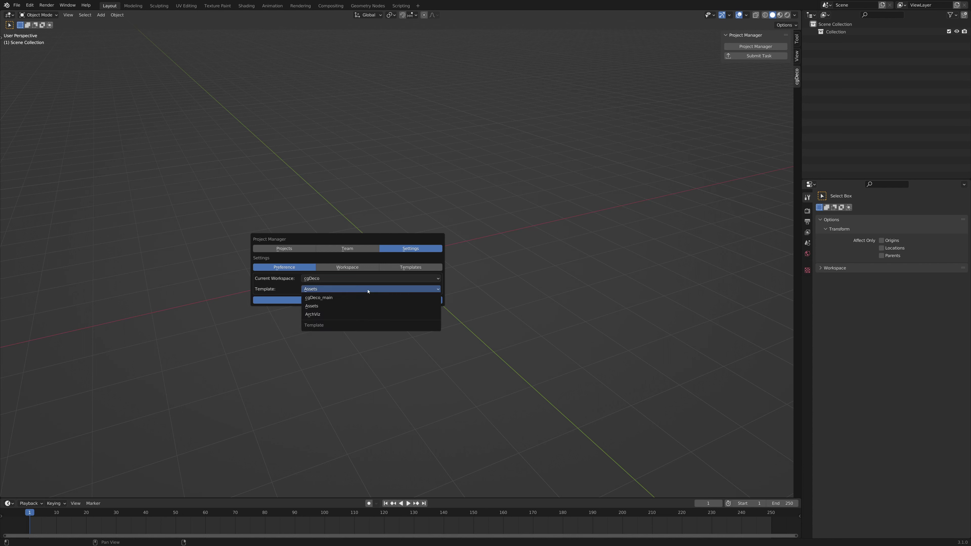
pyautogui.click(346, 298)
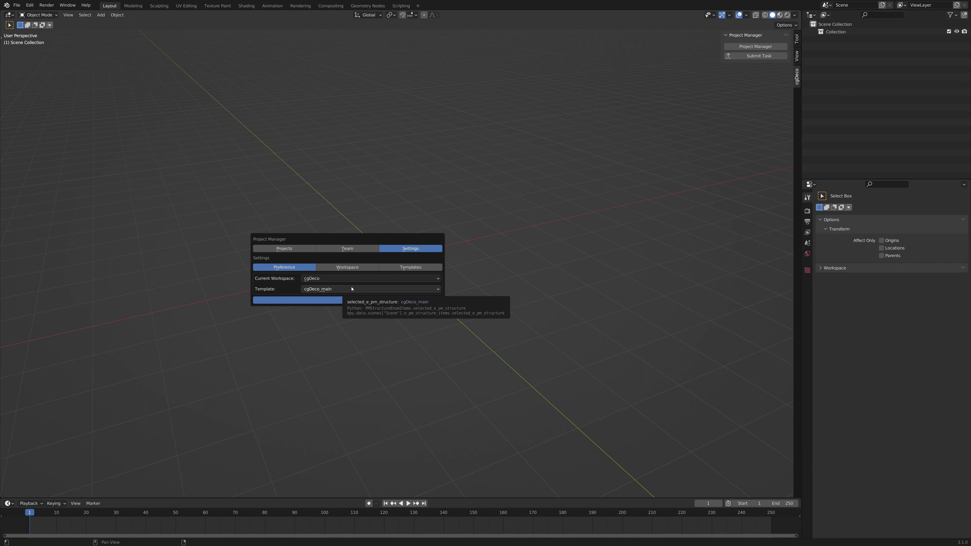
# Browse the p2_AssetLib project's tasks, then return to p1_Atlas's task list.
pyautogui.click(292, 249)
pyautogui.click(283, 278)
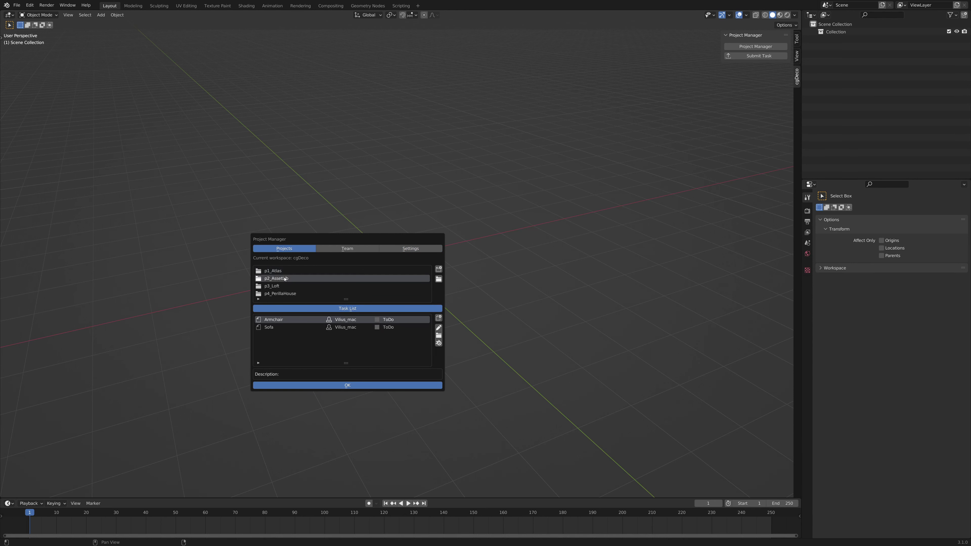
pyautogui.click(280, 287)
pyautogui.click(281, 279)
pyautogui.click(283, 271)
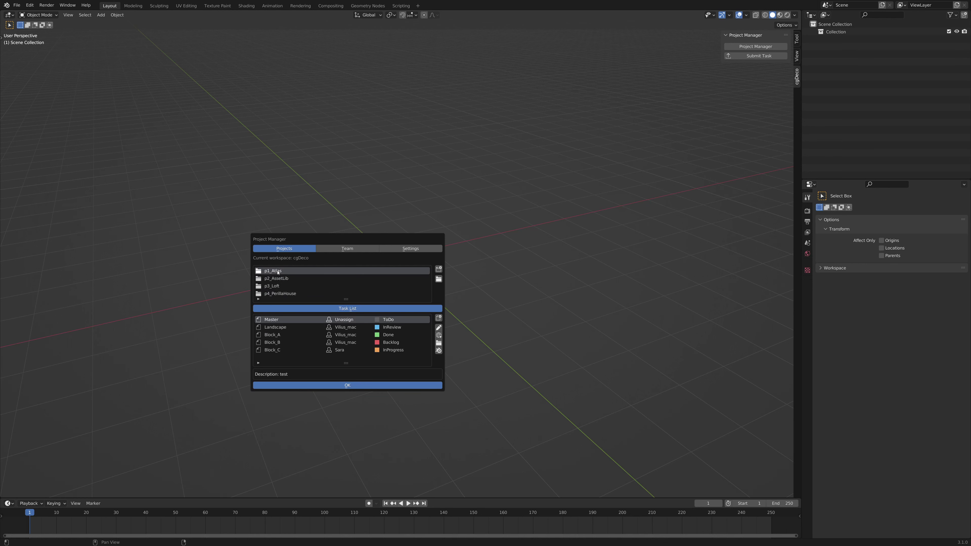
# Open the Project Manager add-on preferences on Add Workspace and move the window left.
pyautogui.press('F4')
pyautogui.click(510, 280)
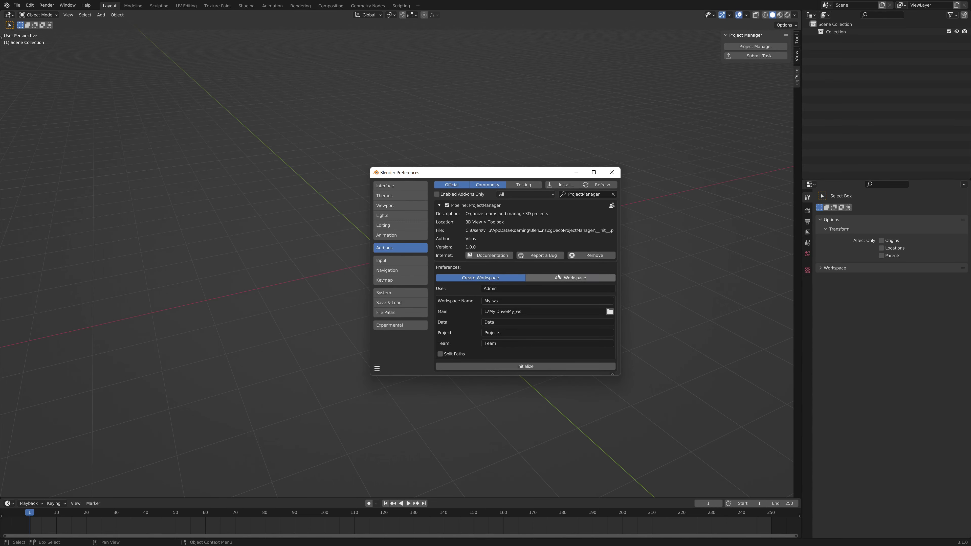
pyautogui.click(558, 276)
pyautogui.moveTo(477, 172); pyautogui.dragTo(162, 180)
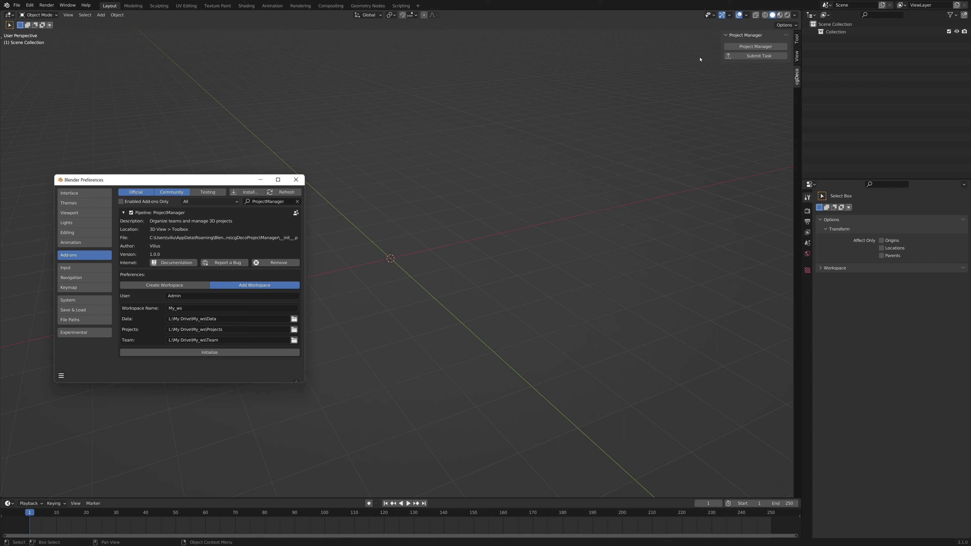
# Centre the Project Manager beside Create Workspace preferences, checking its Team, Settings and Projects tabs.
pyautogui.click(749, 47)
pyautogui.moveTo(718, 58); pyautogui.dragTo(440, 218)
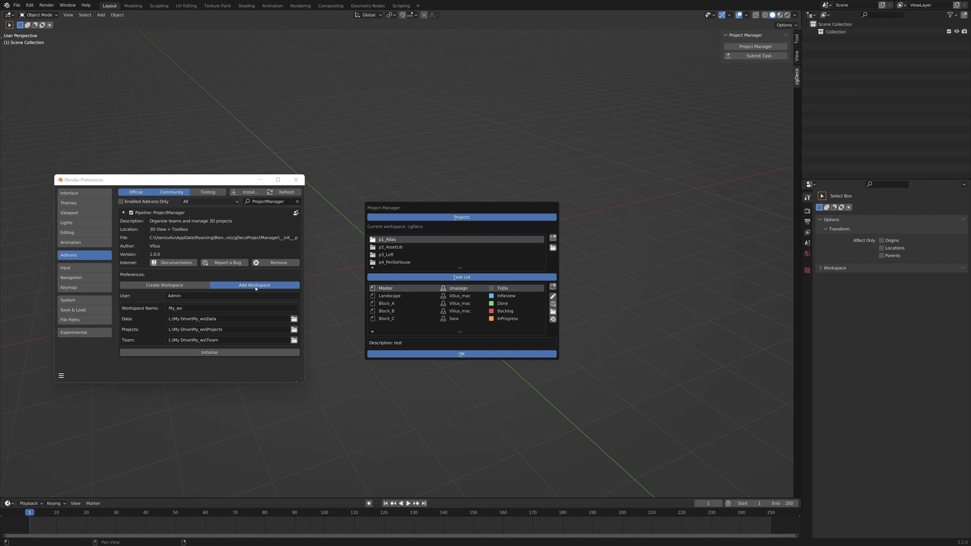
pyautogui.click(174, 288)
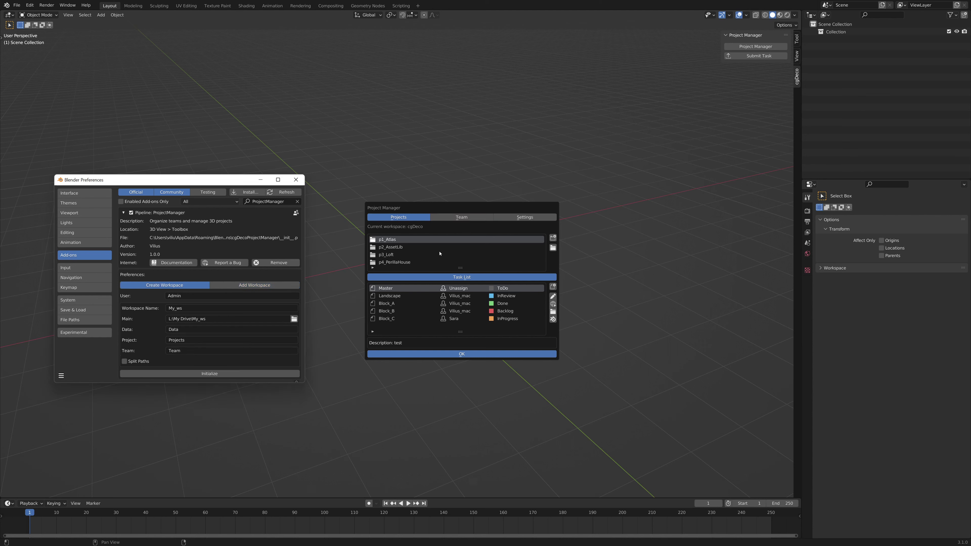
pyautogui.click(489, 217)
pyautogui.click(528, 217)
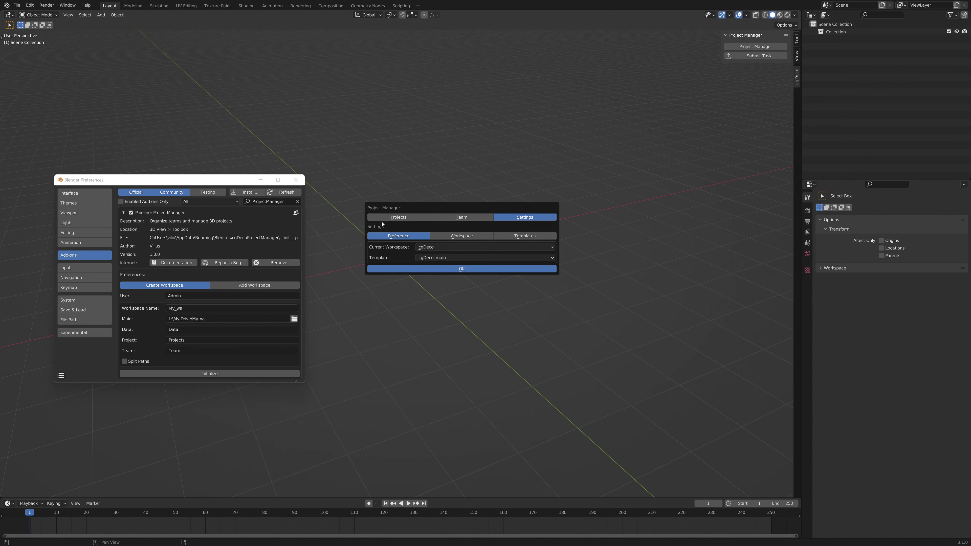
pyautogui.click(393, 218)
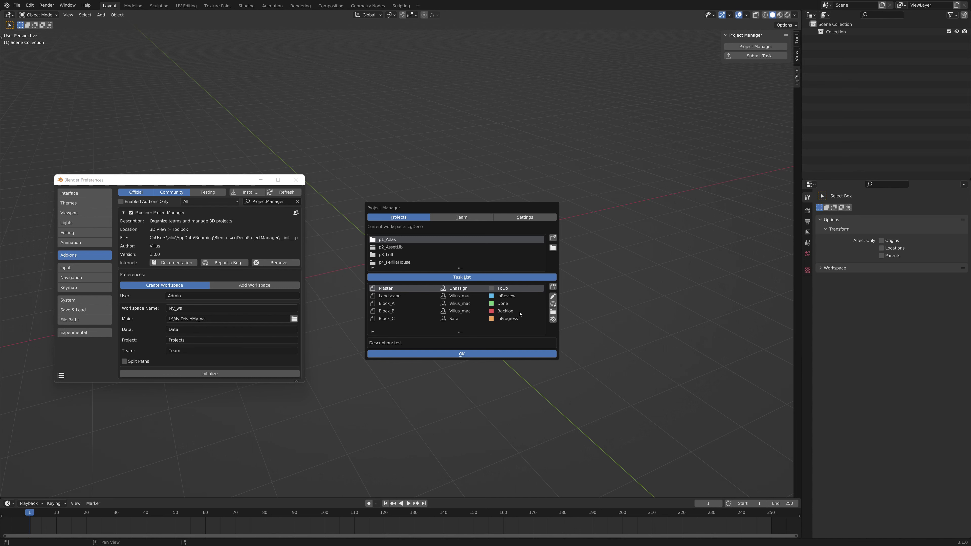
pyautogui.click(514, 298)
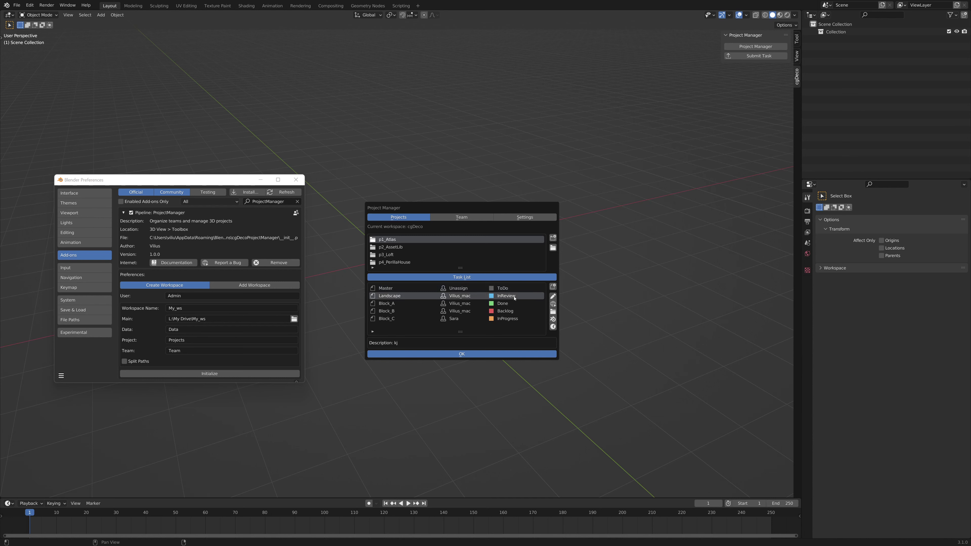
pyautogui.click(553, 296)
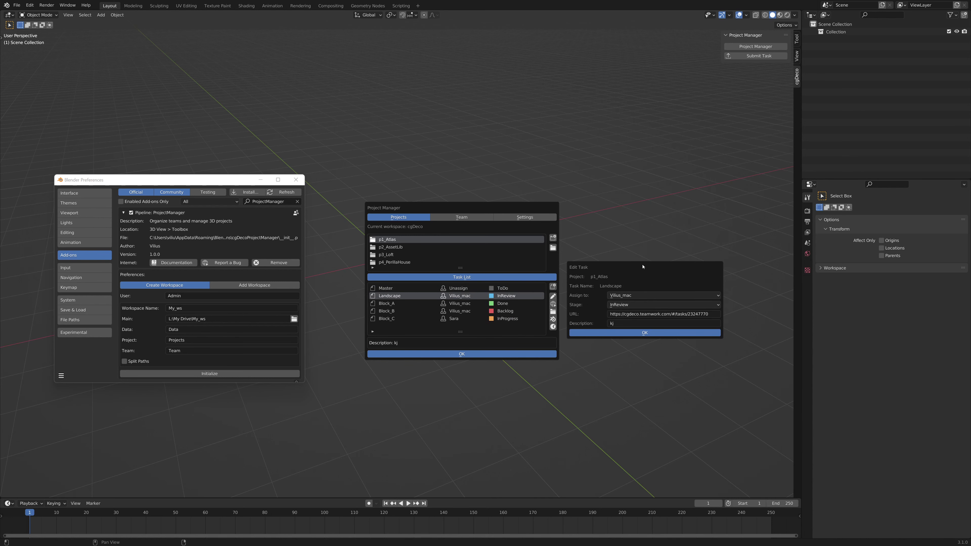
pyautogui.click(632, 296)
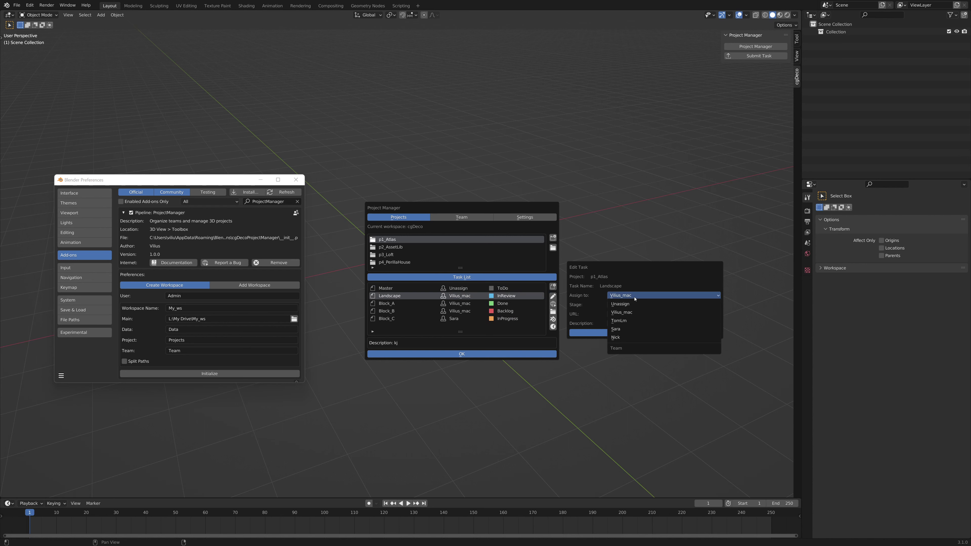
pyautogui.click(635, 299)
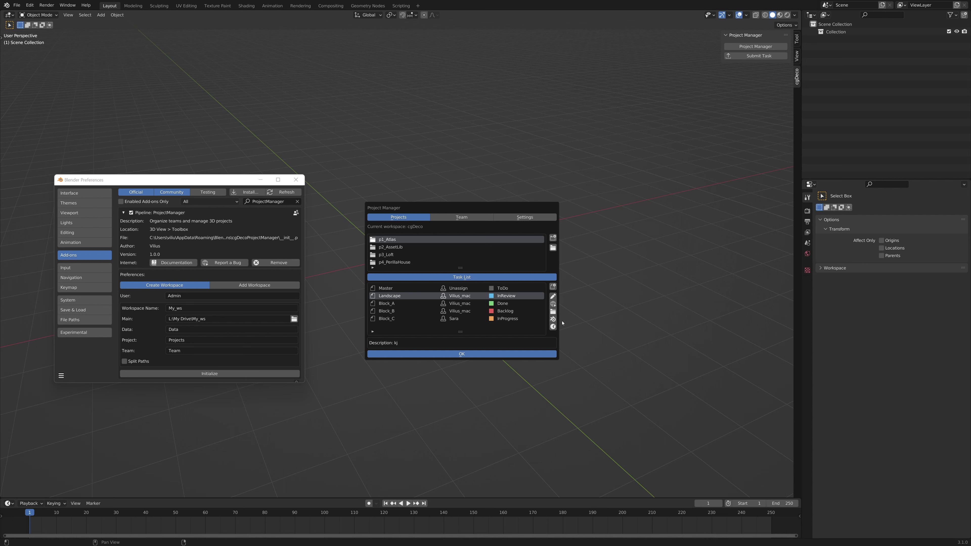
# Open the Landscape task's version history and inspect versions v1 and v2.
pyautogui.click(552, 326)
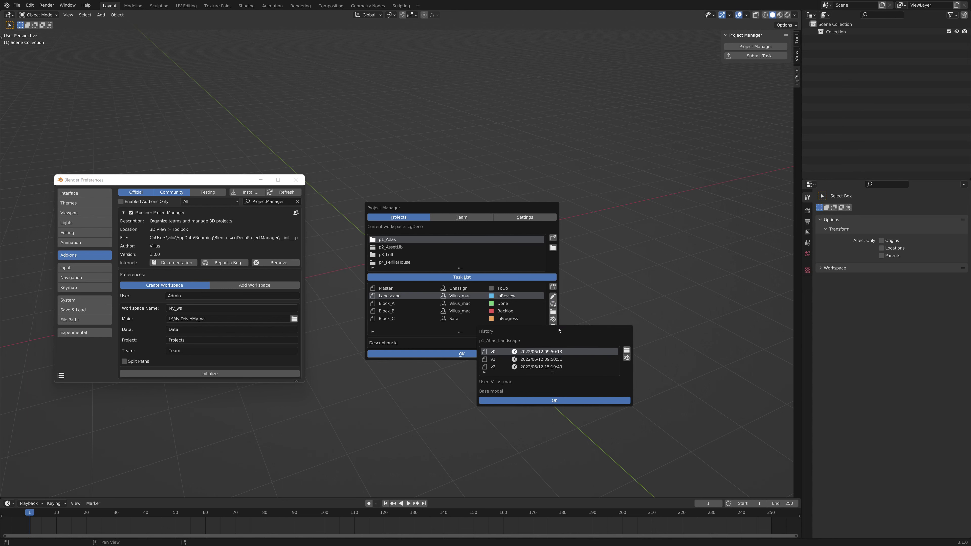
pyautogui.moveTo(559, 328); pyautogui.dragTo(646, 282)
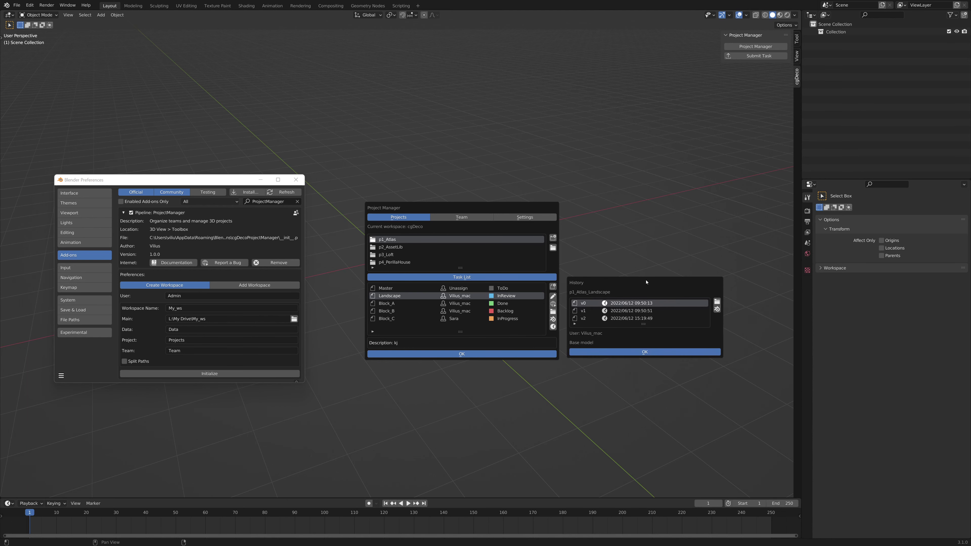
pyautogui.click(627, 311)
pyautogui.click(627, 320)
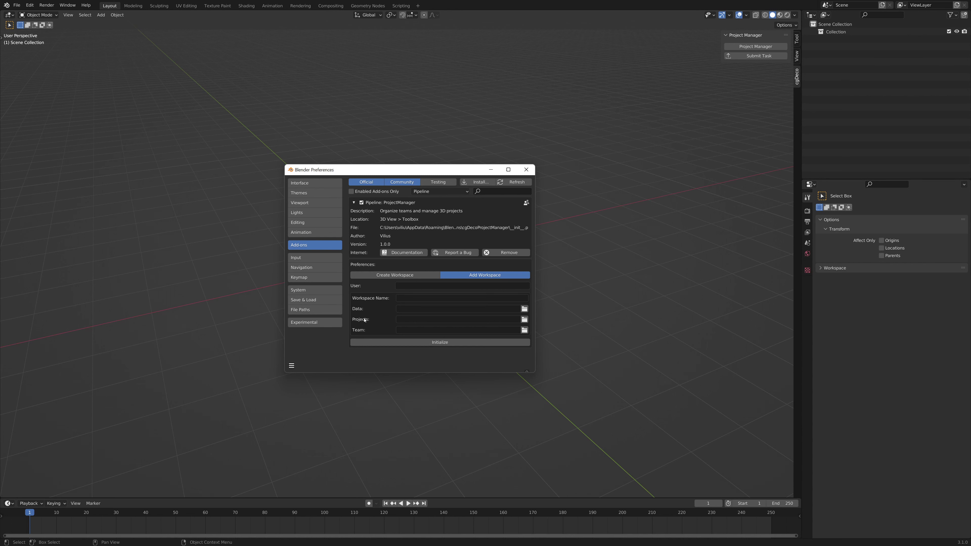
# Enter the team member's user name and paste the Data folder path.
pyautogui.click(409, 286)
pyautogui.write('Vilius_')
pyautogui.write('mac')
pyautogui.write('cgDeco')
pyautogui.write('L:\\My Drive\\cgDeco\\Team\\Vilius_mac\\01_Data')
# Set Projects to L:\My Drive\cgDeco\Projects, initialize the workspace, and close Preferences.
pyautogui.click(440, 320)
pyautogui.write('L:\\My Drive\\cgDeco\\Team\\Vilius_mac\\01_Data')
pyautogui.moveTo(438, 320); pyautogui.dragTo(538, 325)
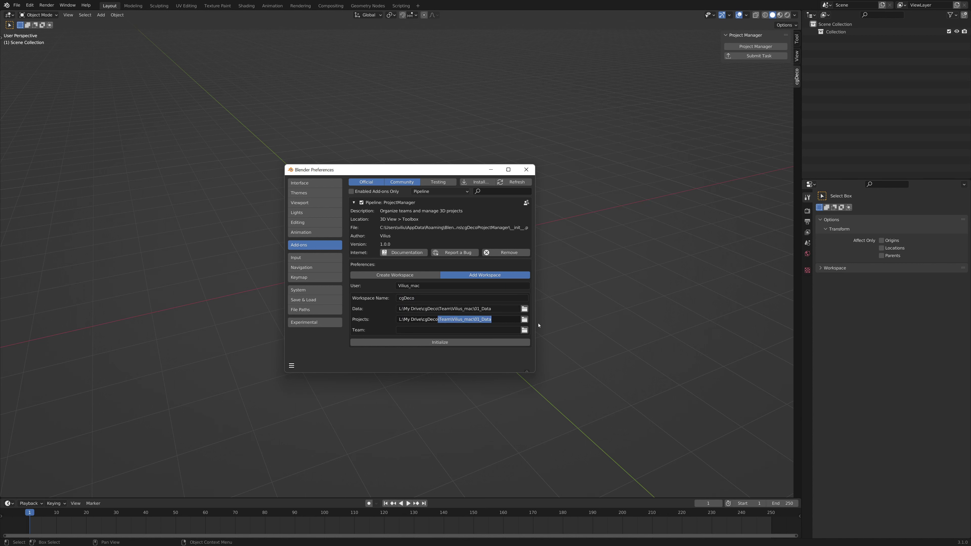
pyautogui.press('BackSpace')
pyautogui.write('Project')
pyautogui.press('Return')
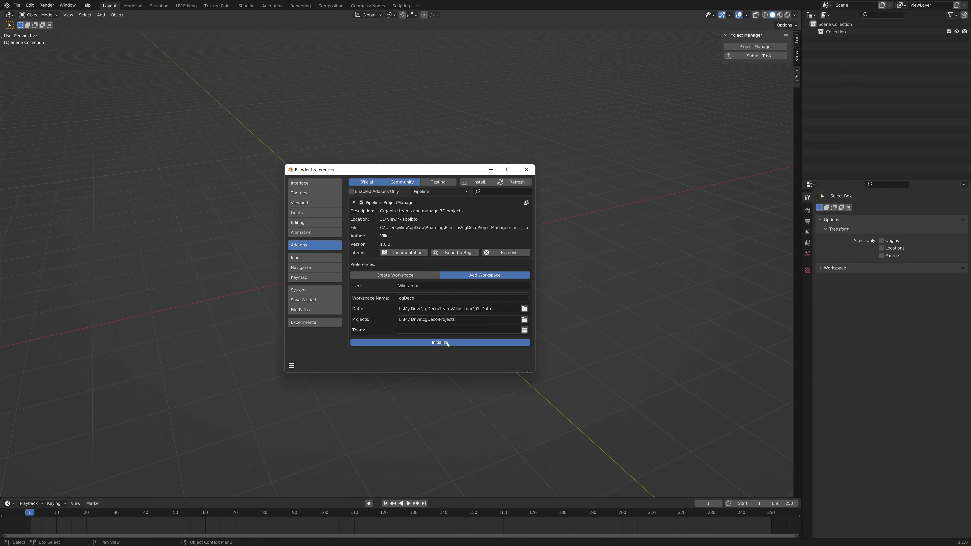
pyautogui.click(447, 344)
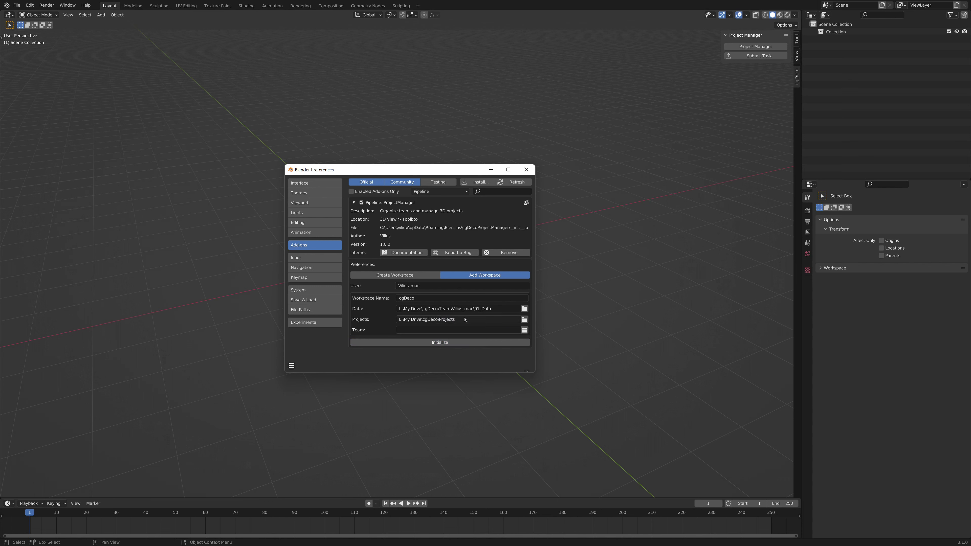
pyautogui.click(526, 169)
# Bring up the Project Manager in the viewport centre and browse the p5_TestProject tasks.
pyautogui.click(750, 47)
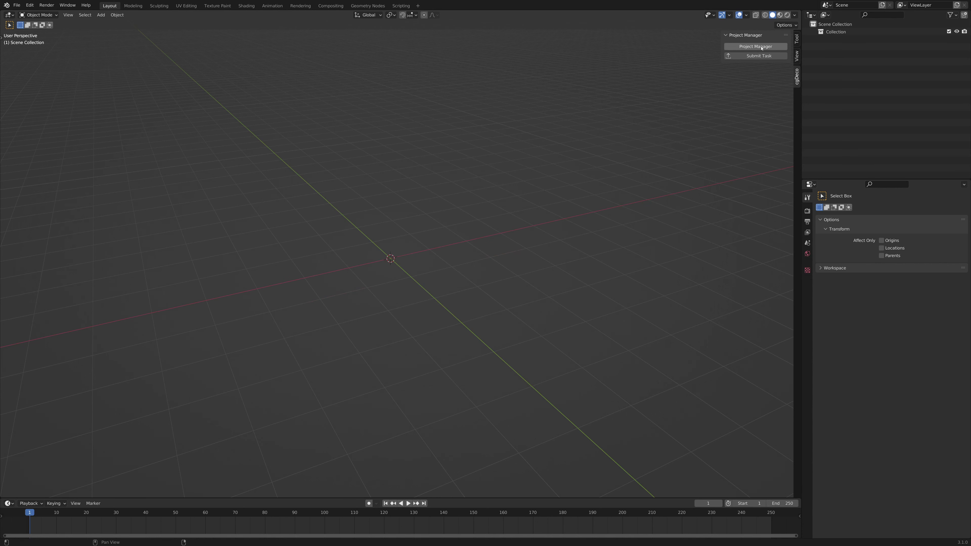
pyautogui.moveTo(772, 49); pyautogui.dragTo(407, 188)
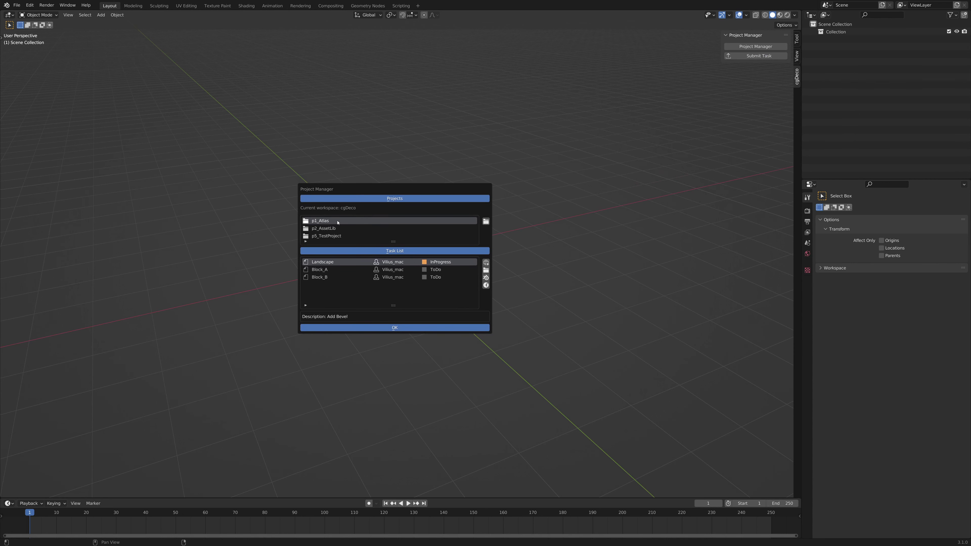
pyautogui.click(330, 229)
pyautogui.click(324, 235)
# Return to p1_Atlas and select its Landscape task described as Add Bevel.
pyautogui.click(324, 229)
pyautogui.click(323, 221)
pyautogui.click(395, 269)
pyautogui.click(397, 262)
# Open the Landscape task file and bevel the Plane slab's lower-right edge in Edit Mode.
pyautogui.click(488, 281)
pyautogui.click(499, 337)
pyautogui.press('Tab')
pyautogui.click(498, 358)
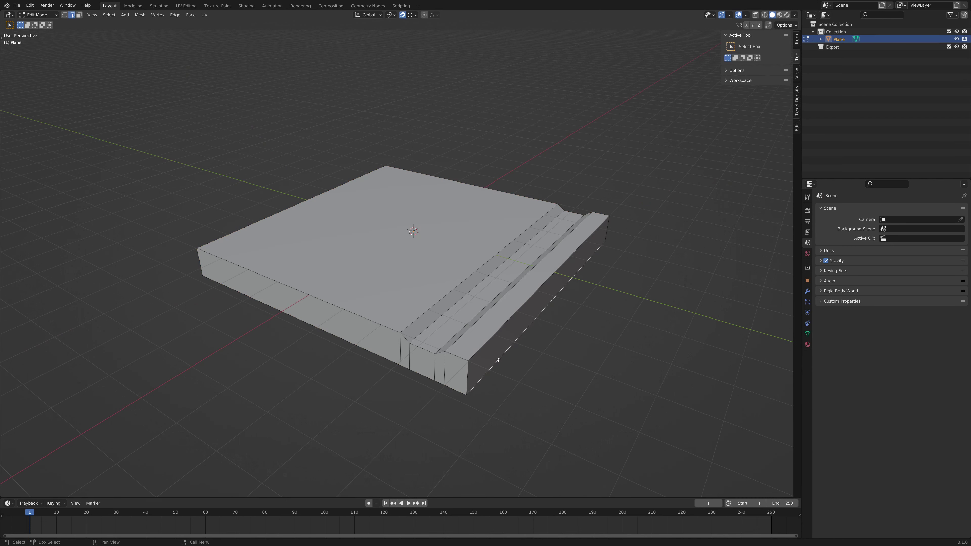
pyautogui.hotkey('ctrl', 'b')
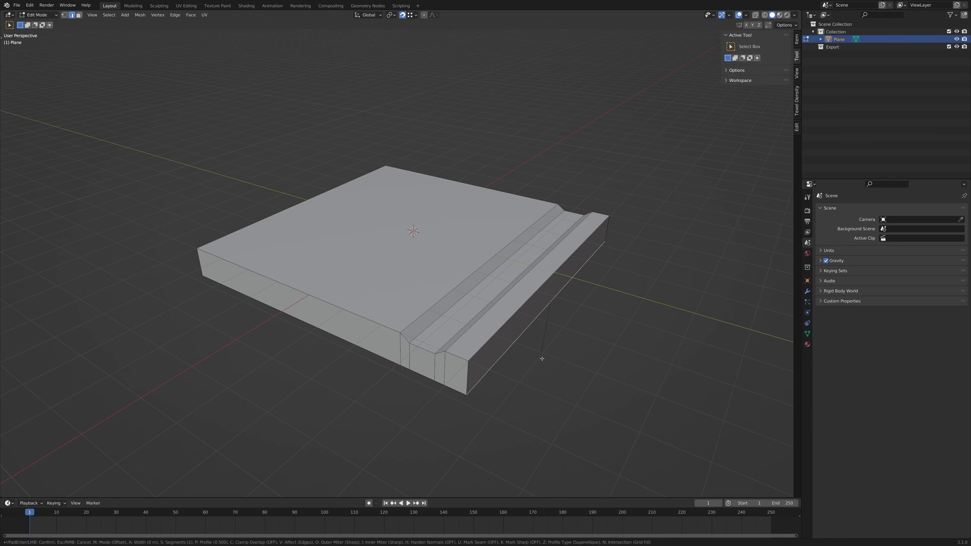
pyautogui.click(602, 368)
pyautogui.press('Tab')
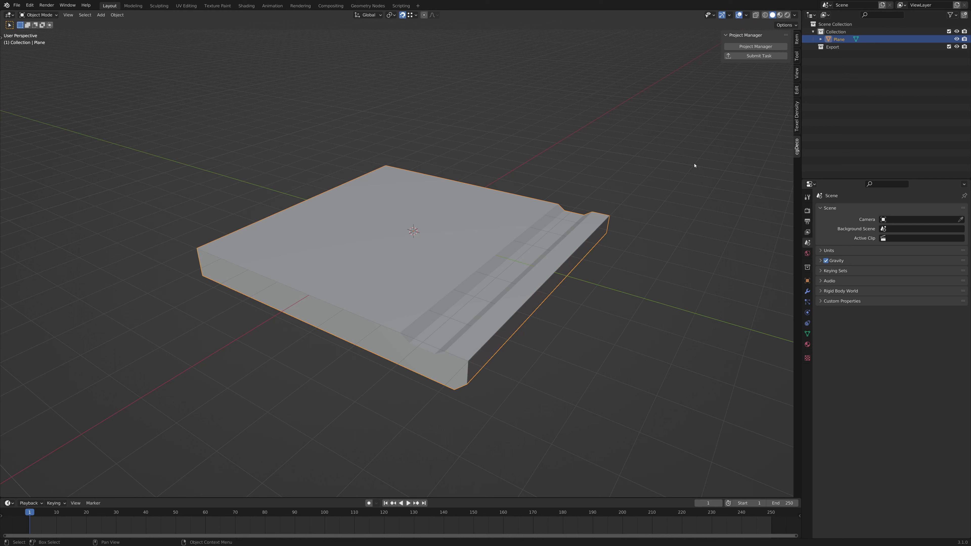
# Submit the Landscape task with change list 'Add bevel' and stage InReview.
pyautogui.click(752, 56)
pyautogui.moveTo(743, 60); pyautogui.dragTo(529, 121)
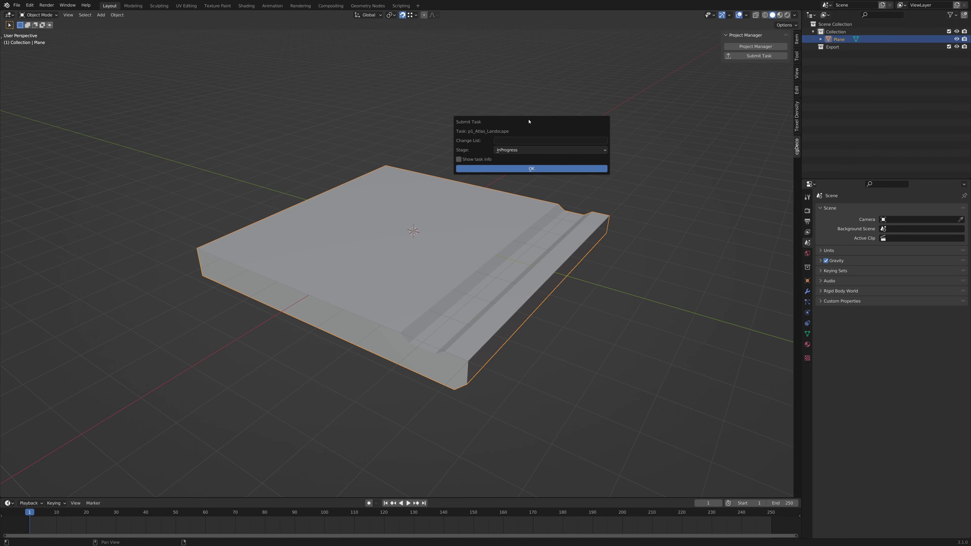
pyautogui.click(520, 140)
pyautogui.write('Add bevel')
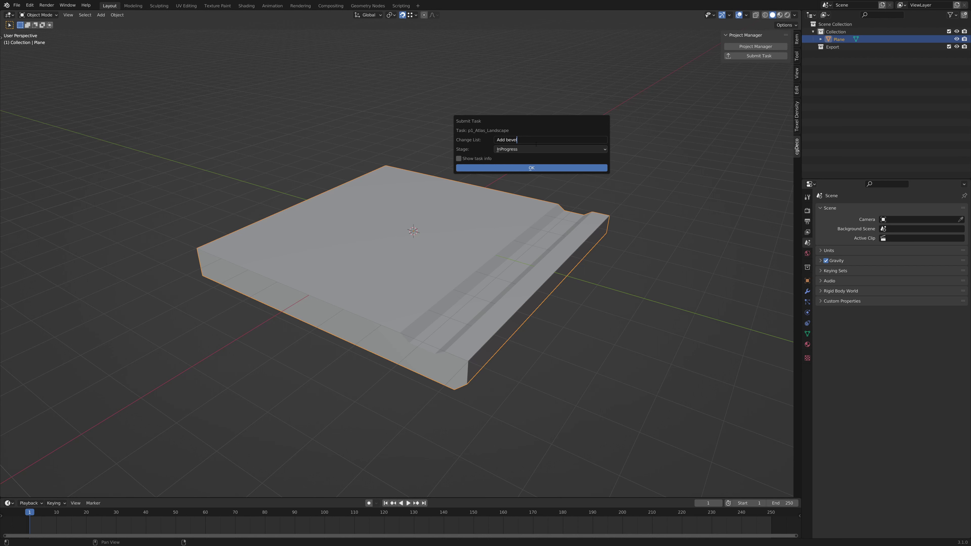
pyautogui.press('Return')
pyautogui.click(593, 150)
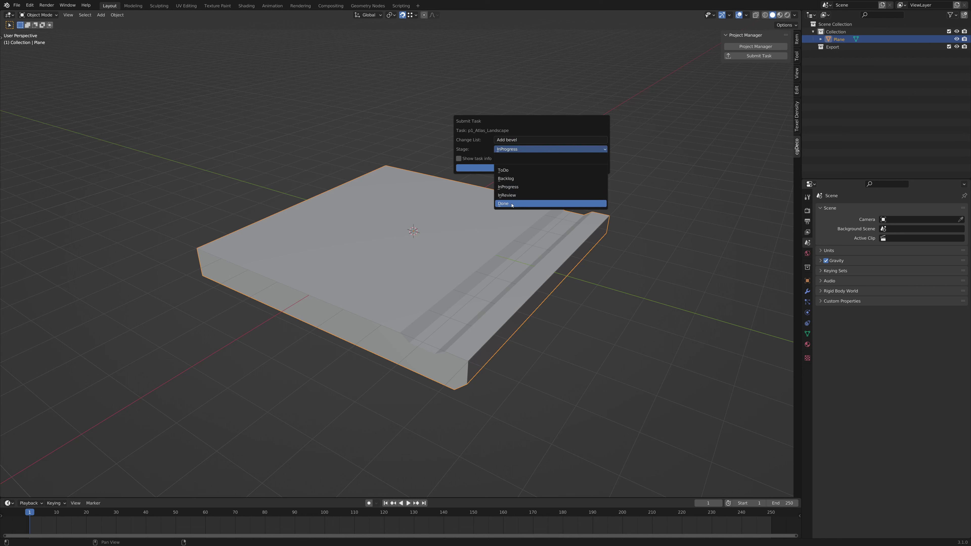
pyautogui.click(513, 196)
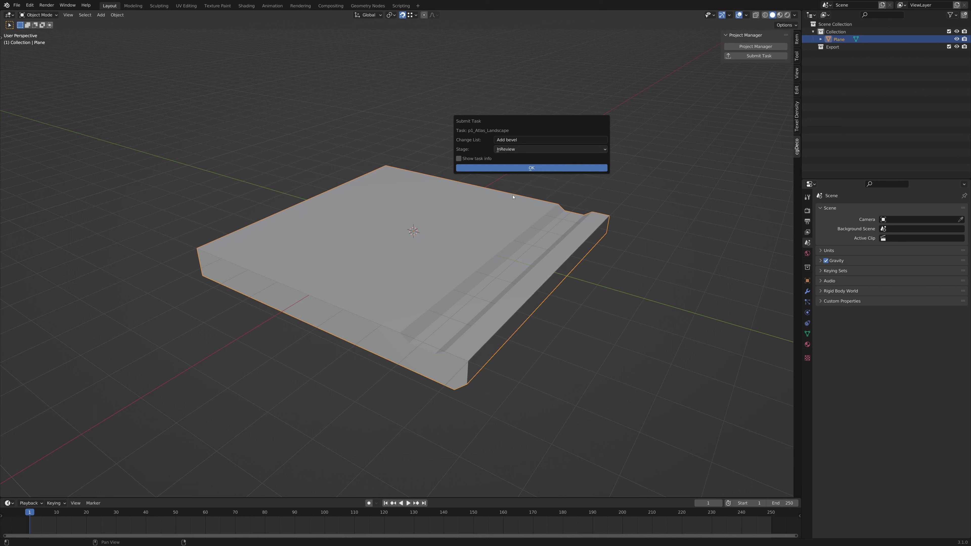
pyautogui.click(537, 169)
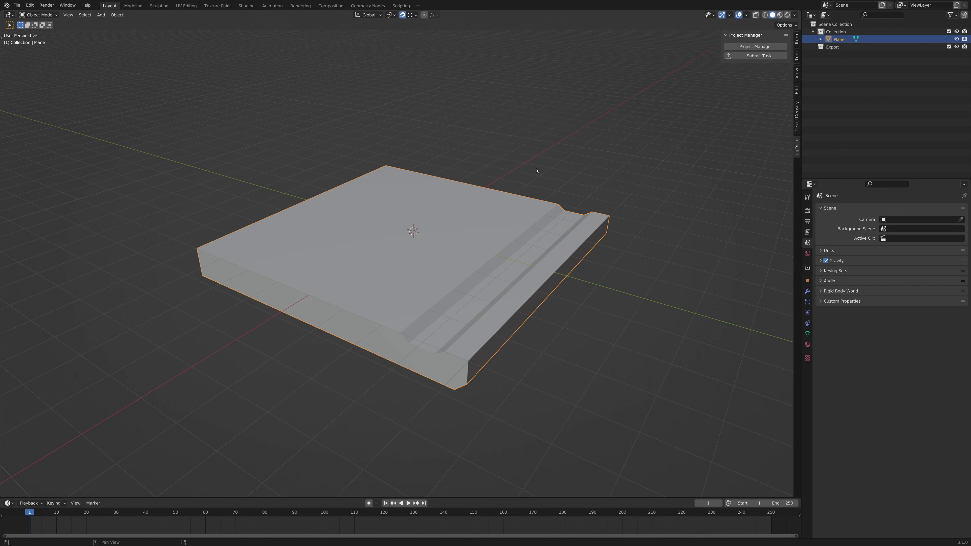
# Reopen the Project Manager centred in the viewport to check the Landscape task's InReview status.
pyautogui.click(749, 48)
pyautogui.moveTo(763, 49); pyautogui.dragTo(444, 76)
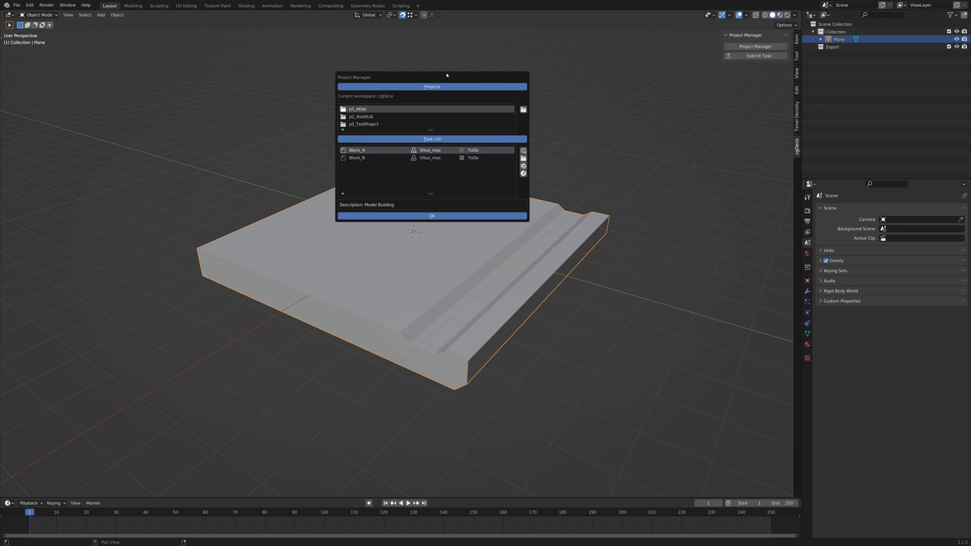